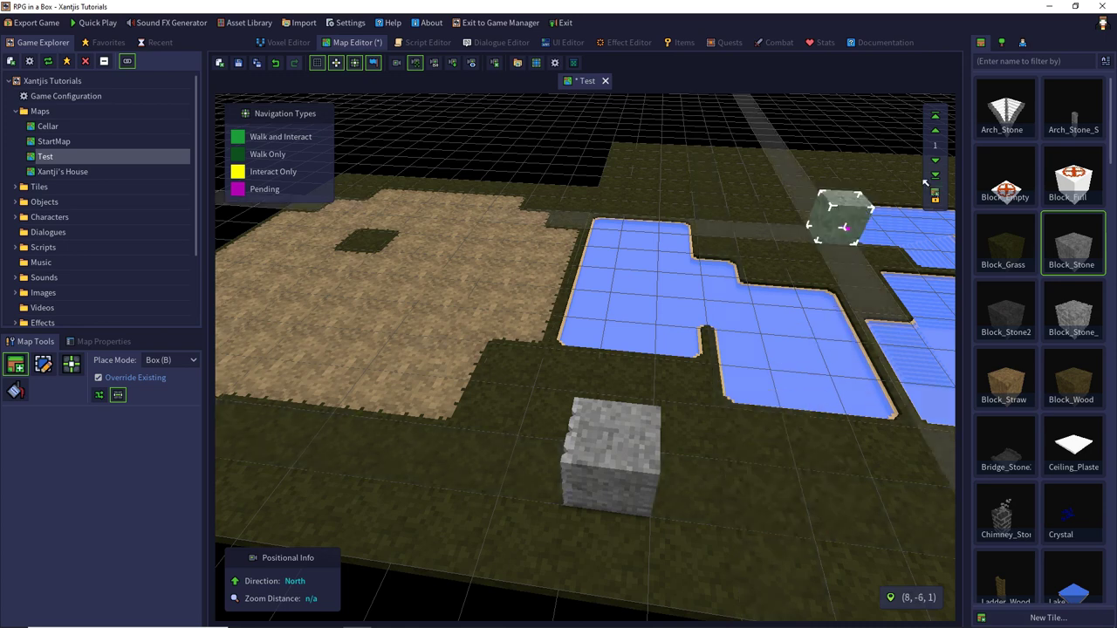
List the auto-tiles in the palette and delete the stone wall pieces standing on the Test map's grass
left_click(1105, 60)
left_click(1094, 108)
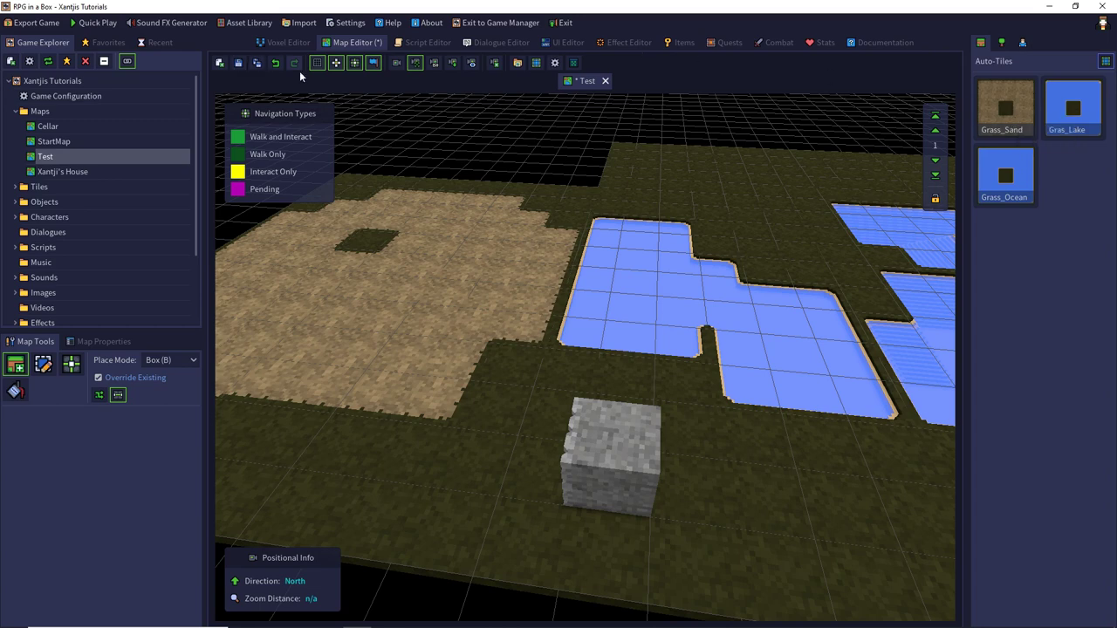
left_click(43, 364)
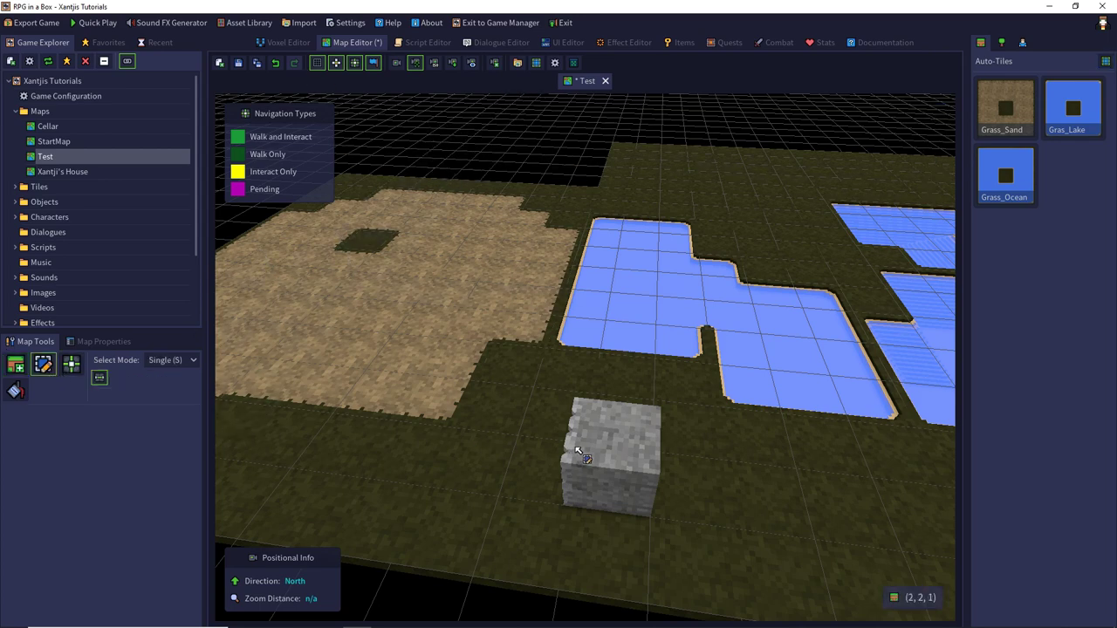
left_click(581, 449)
key("Delete")
left_click(521, 443)
left_click(569, 439)
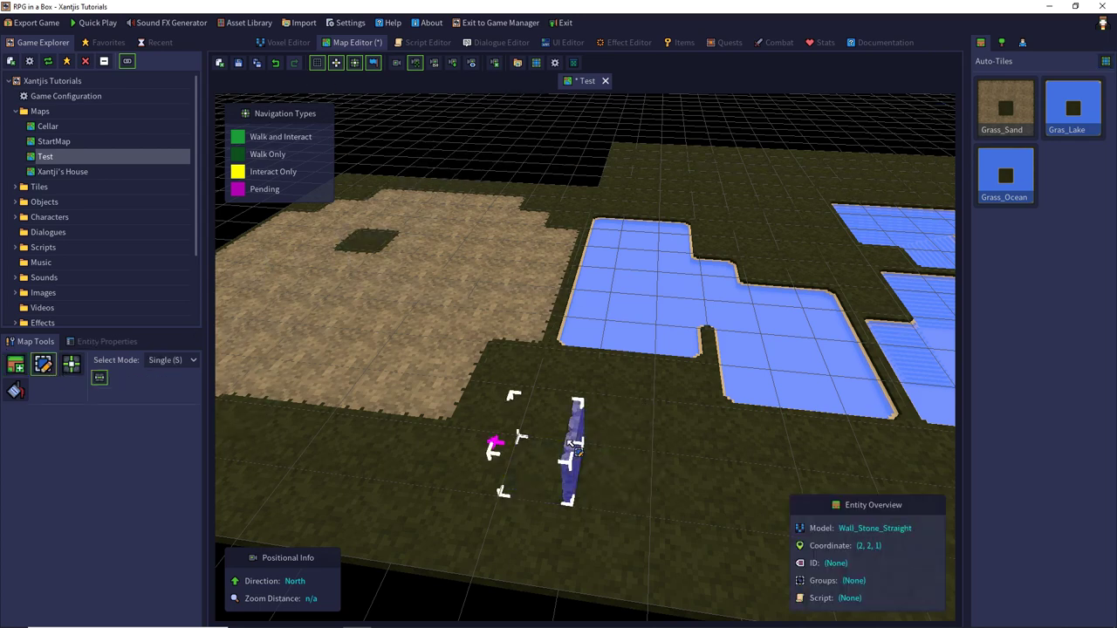
key("Delete")
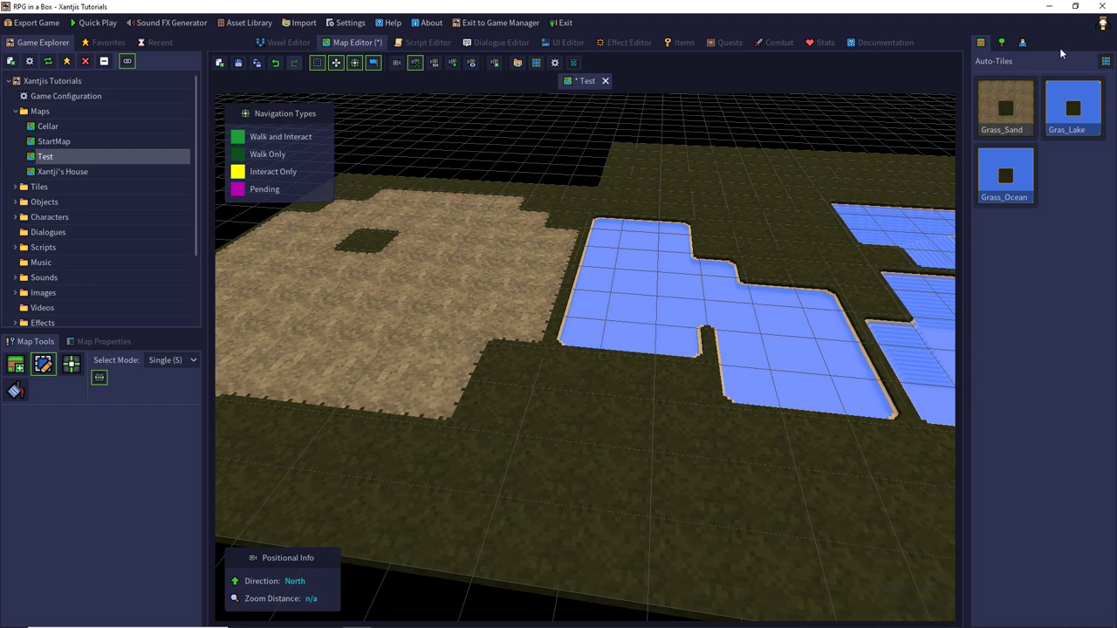
Close the Test map without saving its changes and return the tile palette to the tag list
left_click(603, 81)
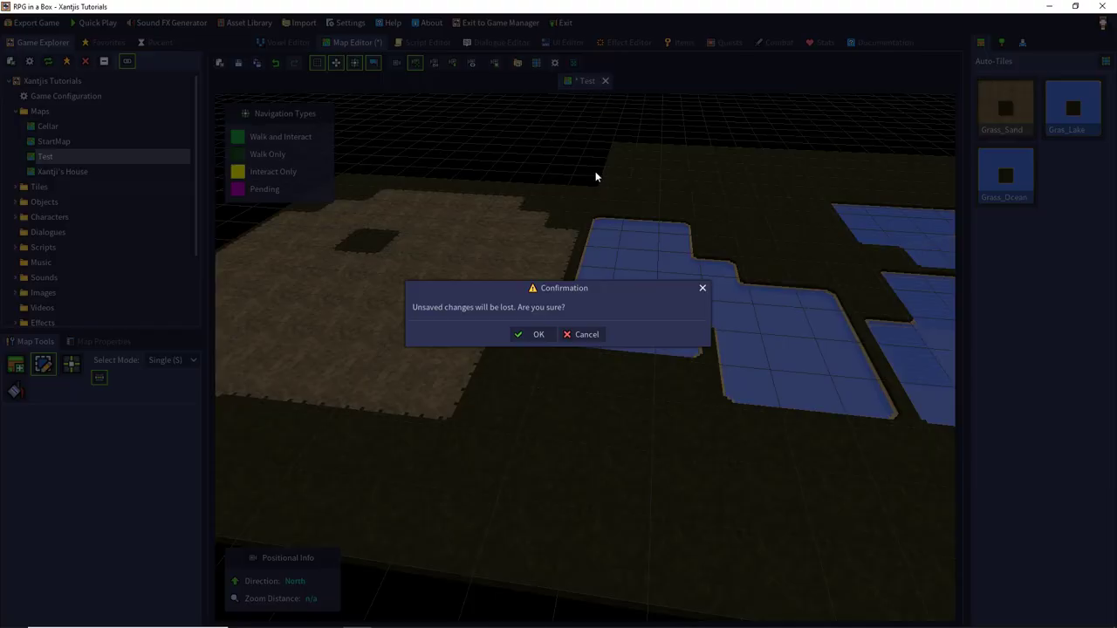
left_click(539, 334)
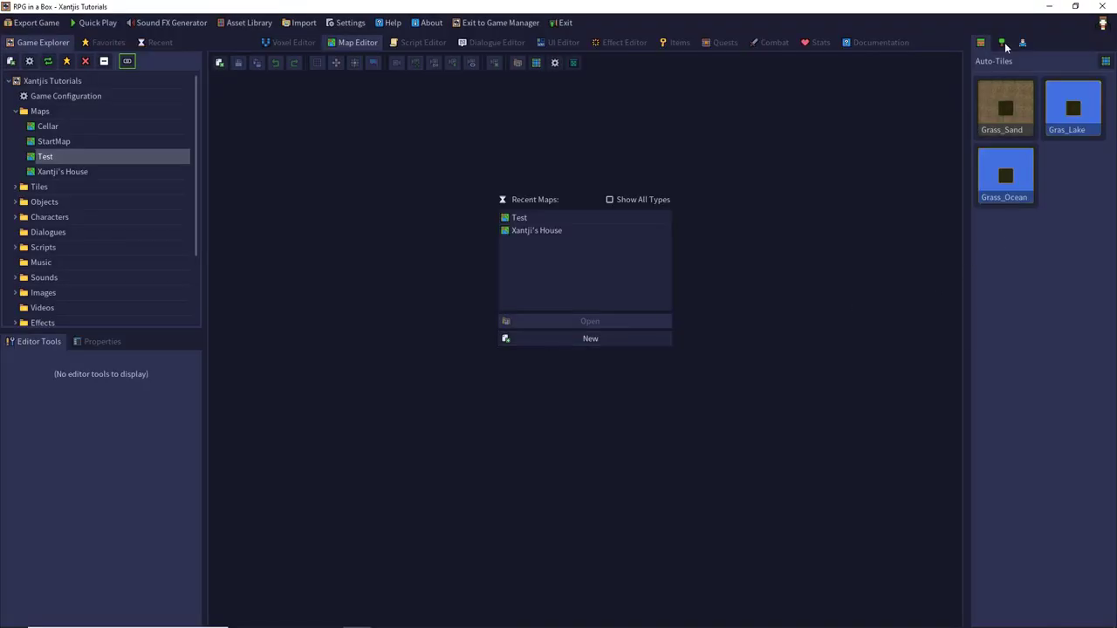
left_click(1106, 60)
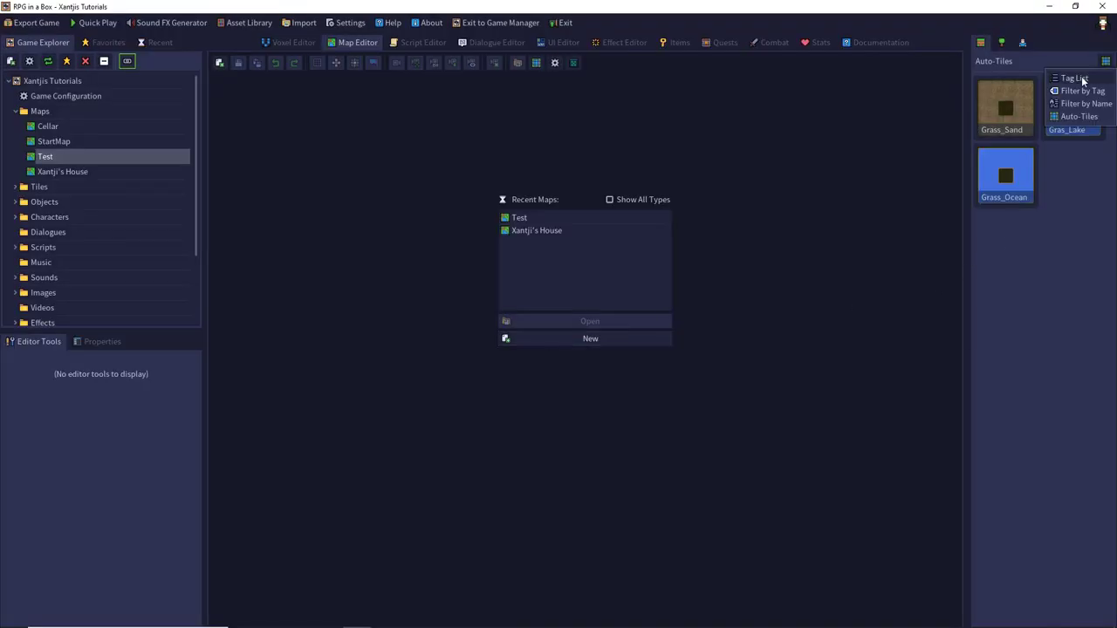
left_click(1082, 80)
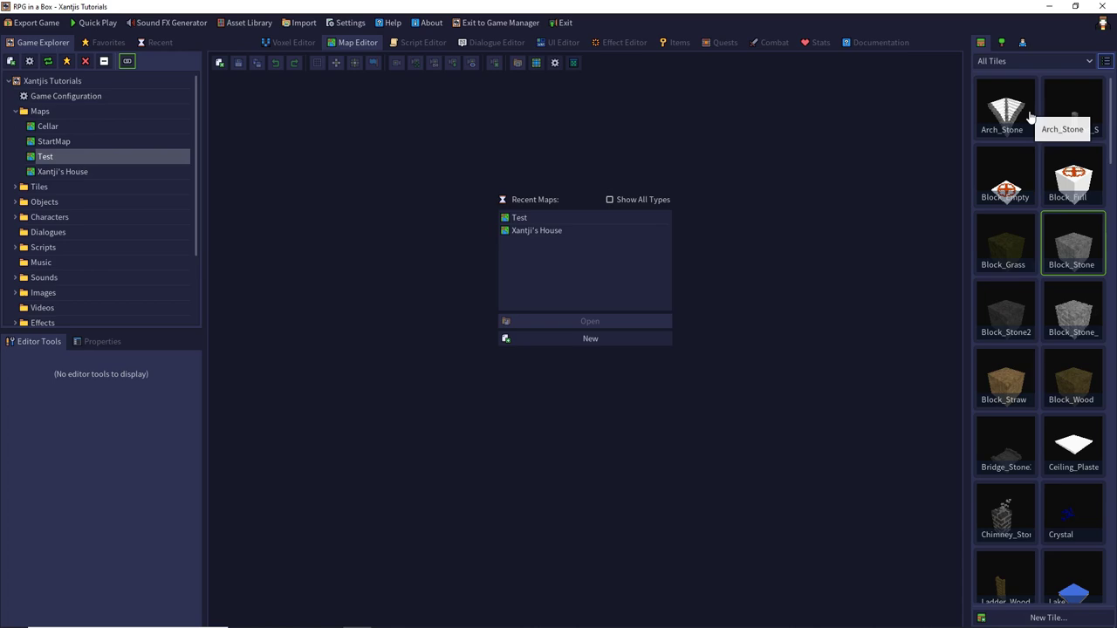
Open the Block_Empty and Block_Full tile models for editing and tilt each view to see the model from above
left_click(1005, 192)
double_click(1005, 191)
right_click_drag(661, 319, 653, 481)
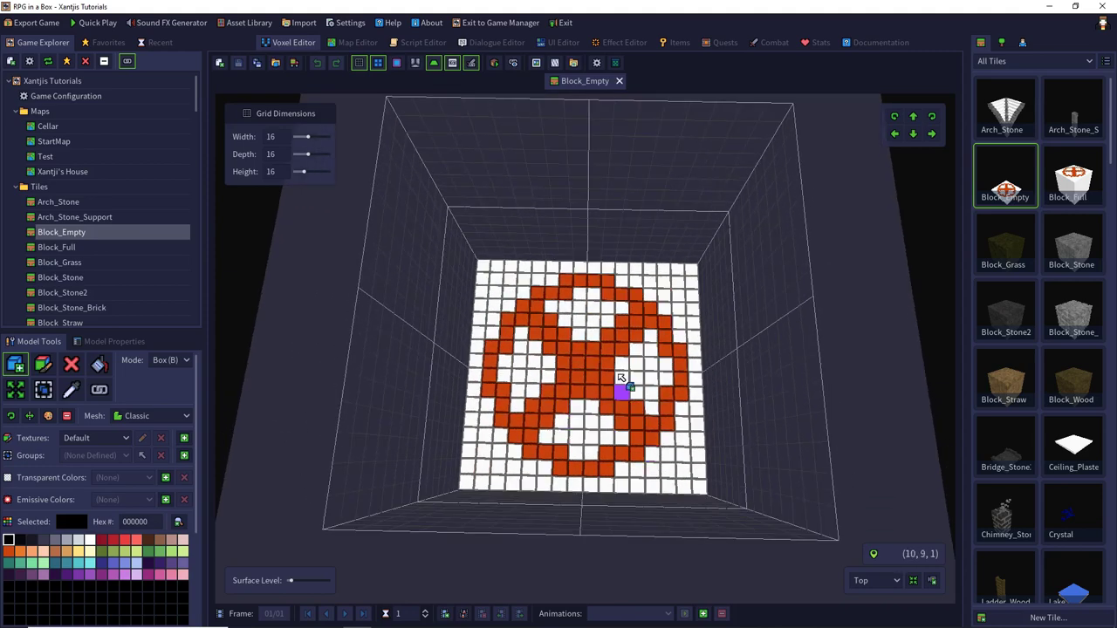
double_click(1089, 178)
right_click_drag(739, 232, 673, 344)
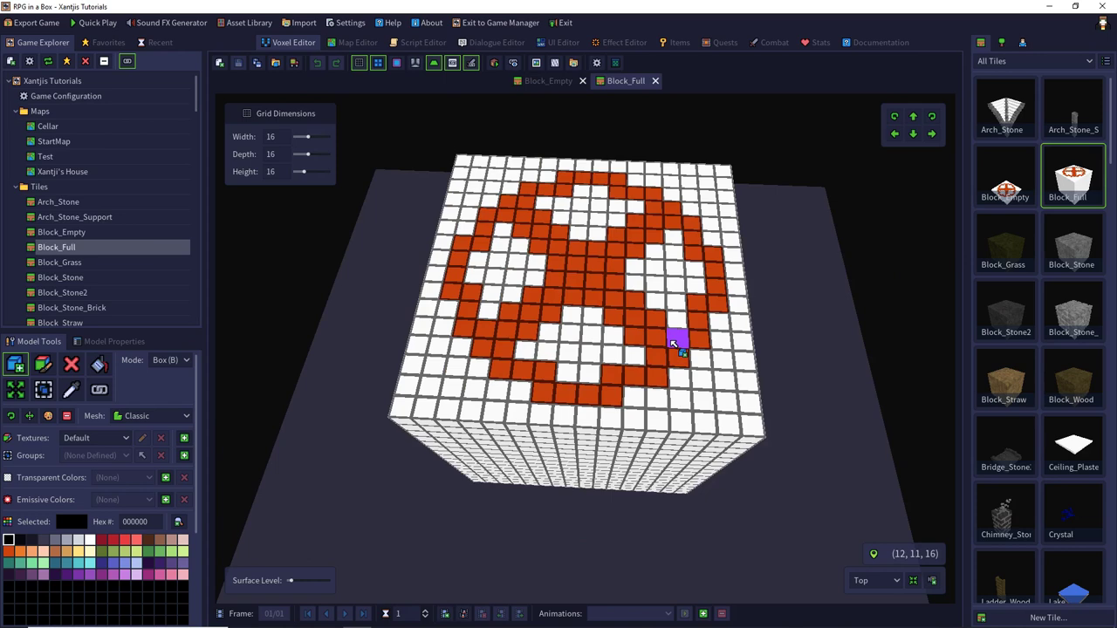
Turn on the Passable property for the Block_Full tile and the Block_Empty tile
left_click(115, 341)
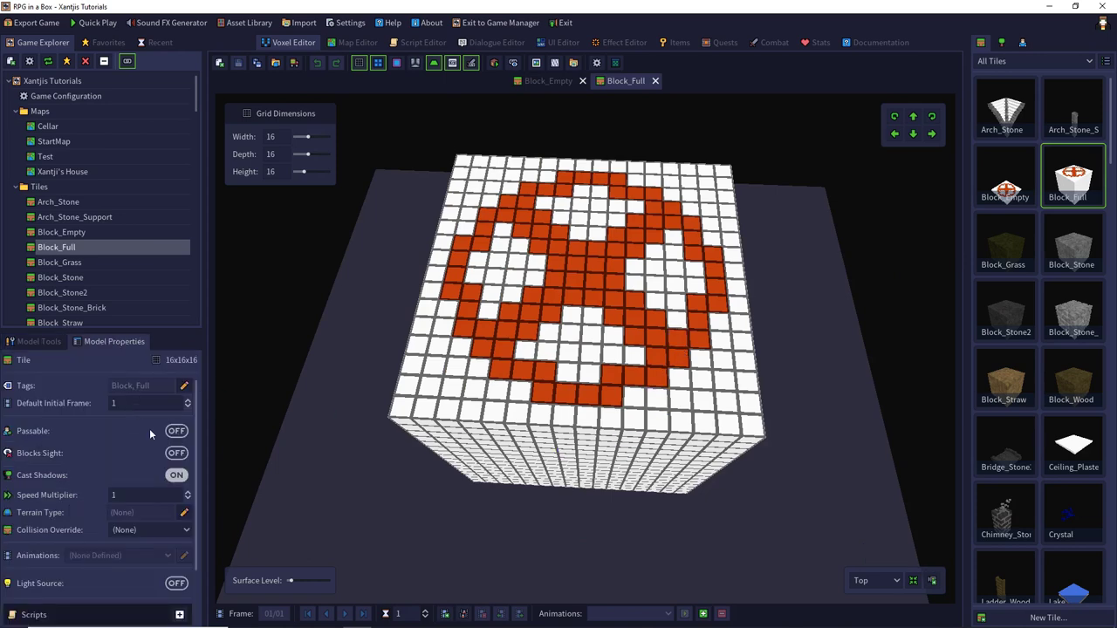
left_click(176, 431)
left_click(1003, 187)
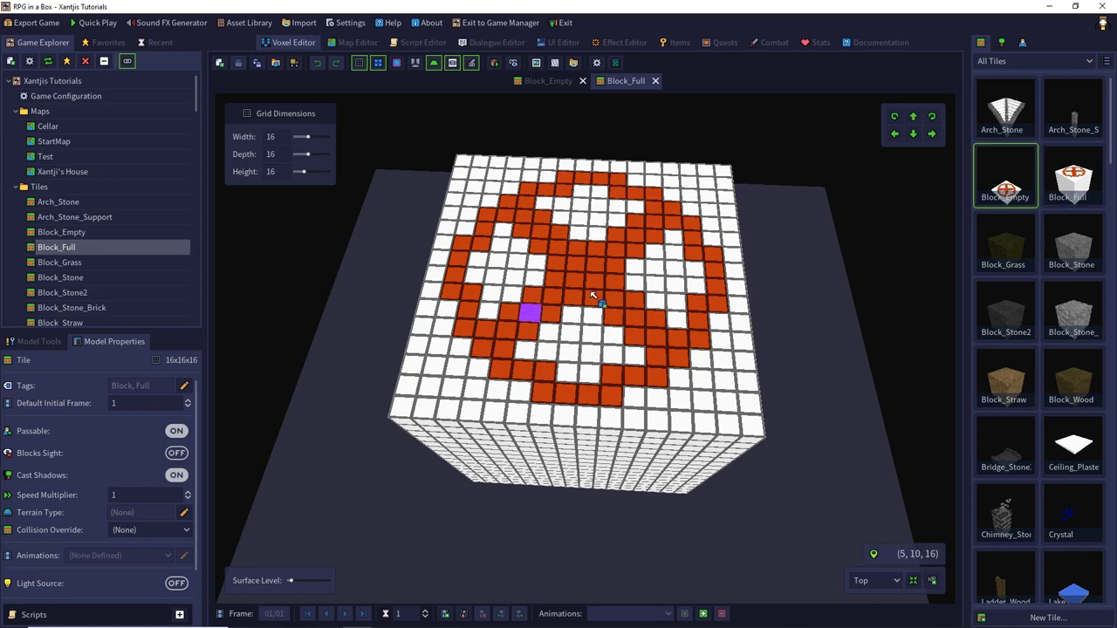
double_click(995, 180)
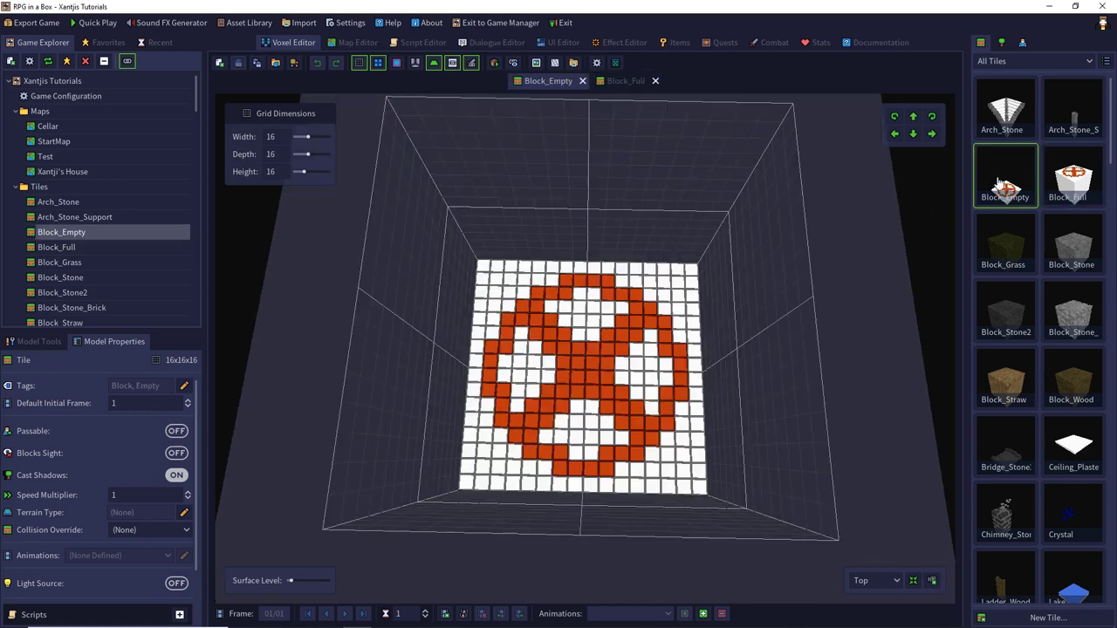
left_click(177, 431)
Open the recent map Xantji's House in the Map Editor
left_click(358, 43)
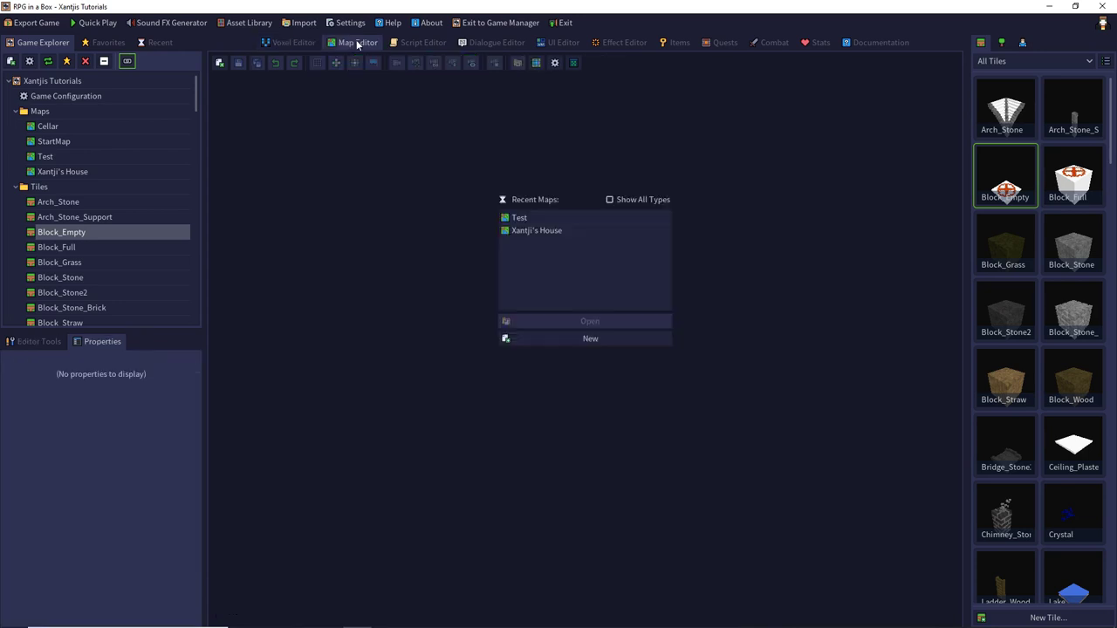
left_click(529, 232)
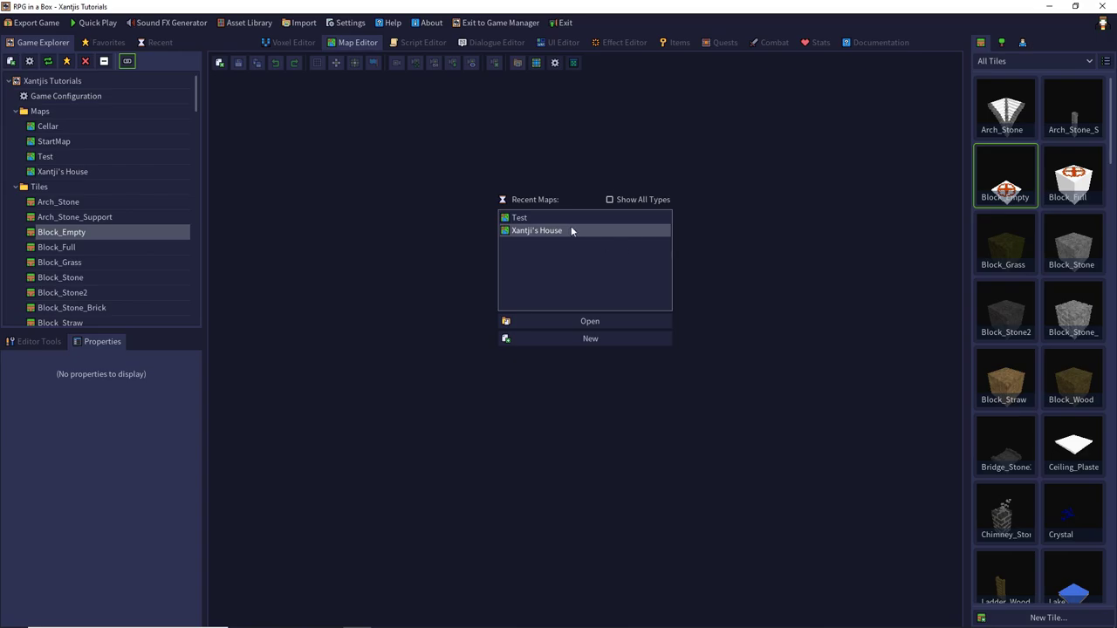
double_click(572, 230)
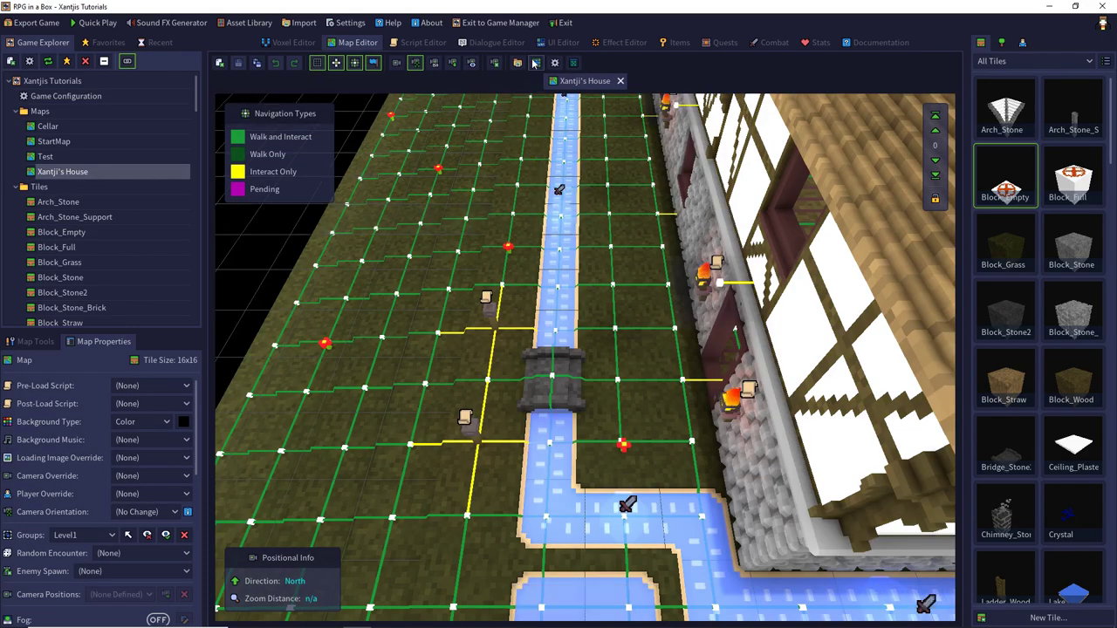
Start a new auto-tile set with Block_Full at the centre of the first pattern grid and Block_Empty at the centre of the second
left_click(534, 63)
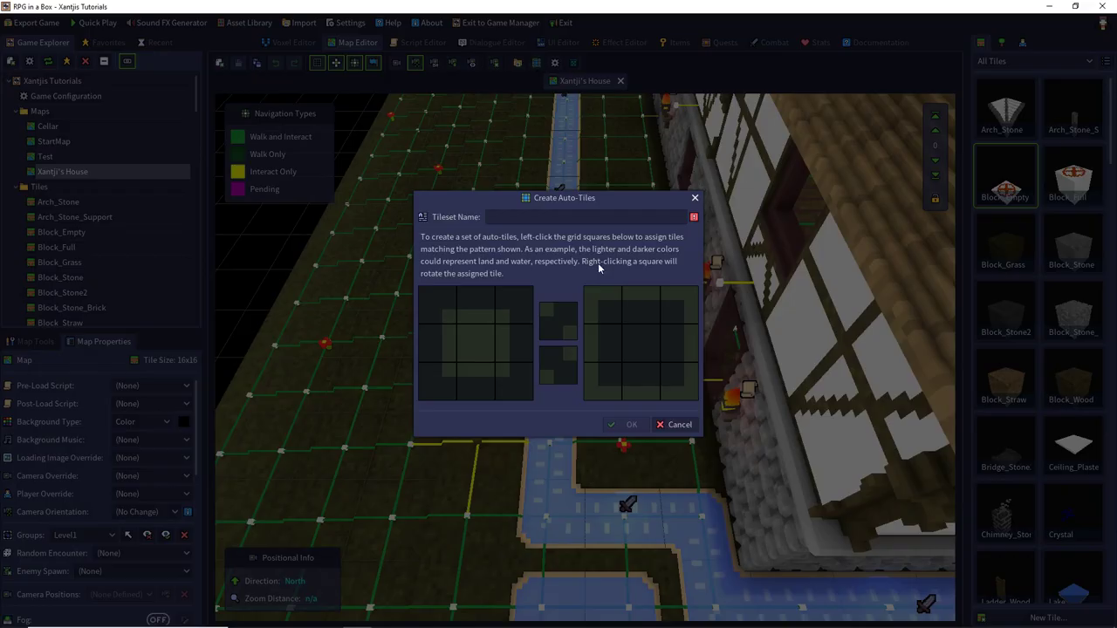
left_click(477, 342)
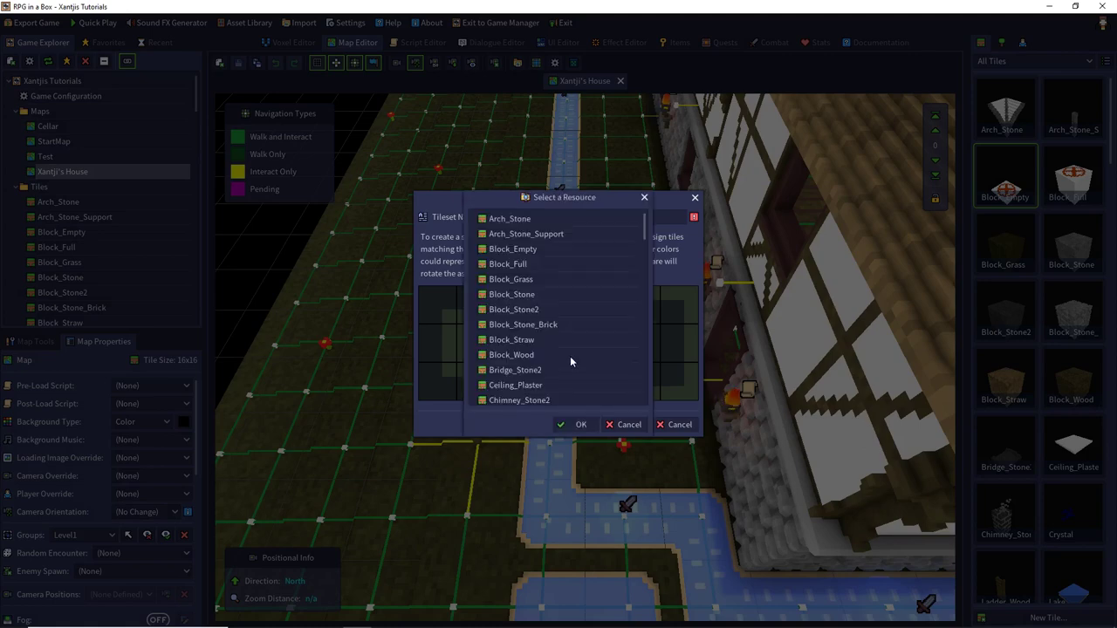
double_click(508, 264)
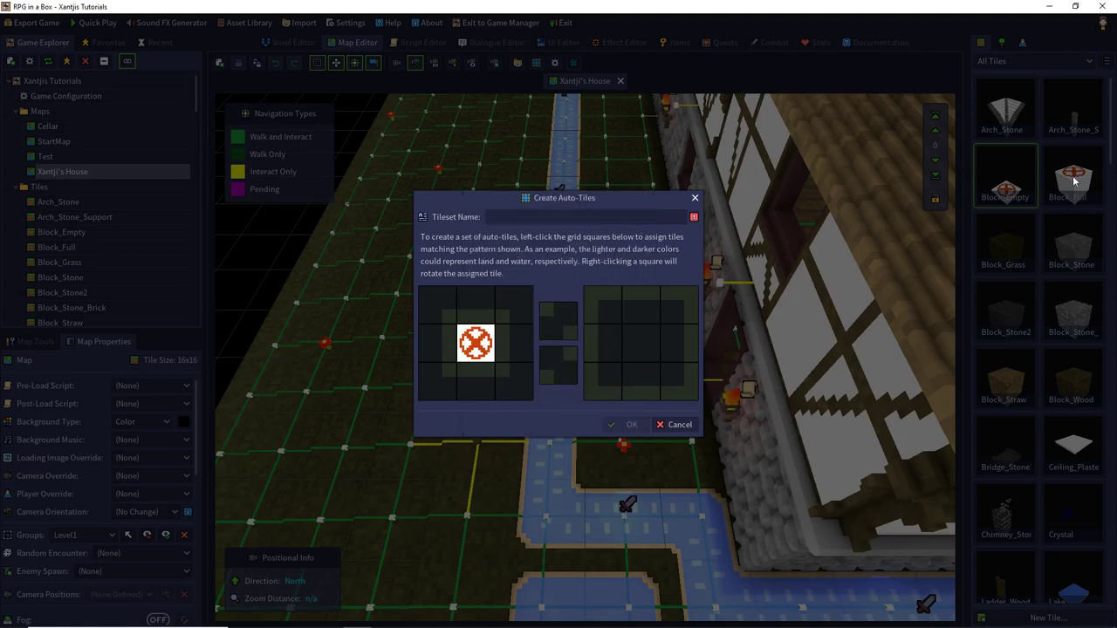
left_click(648, 343)
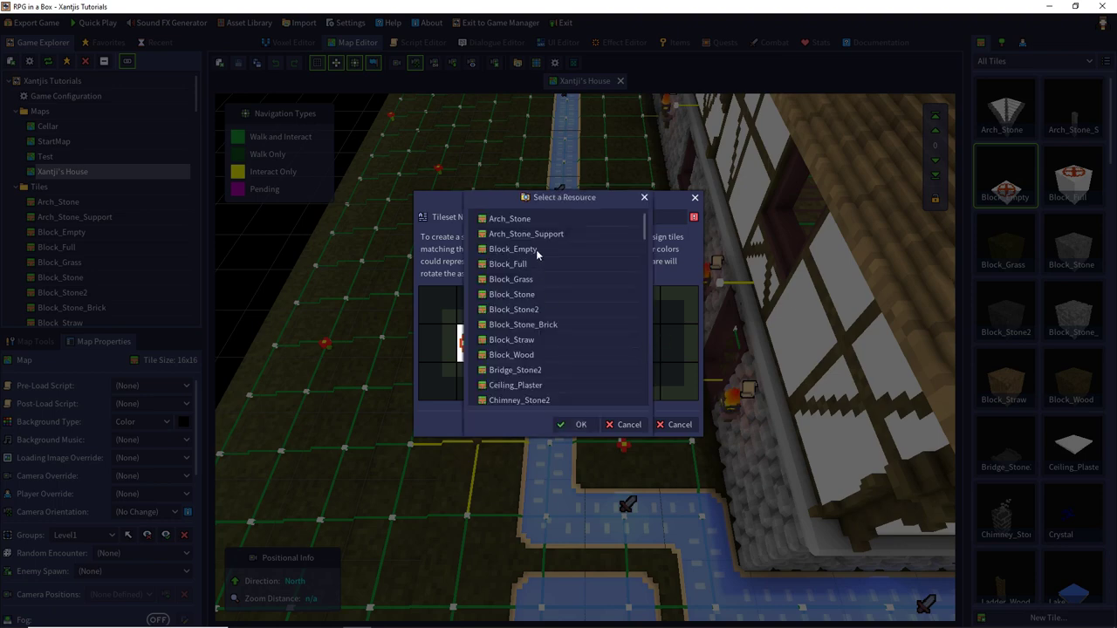
double_click(513, 250)
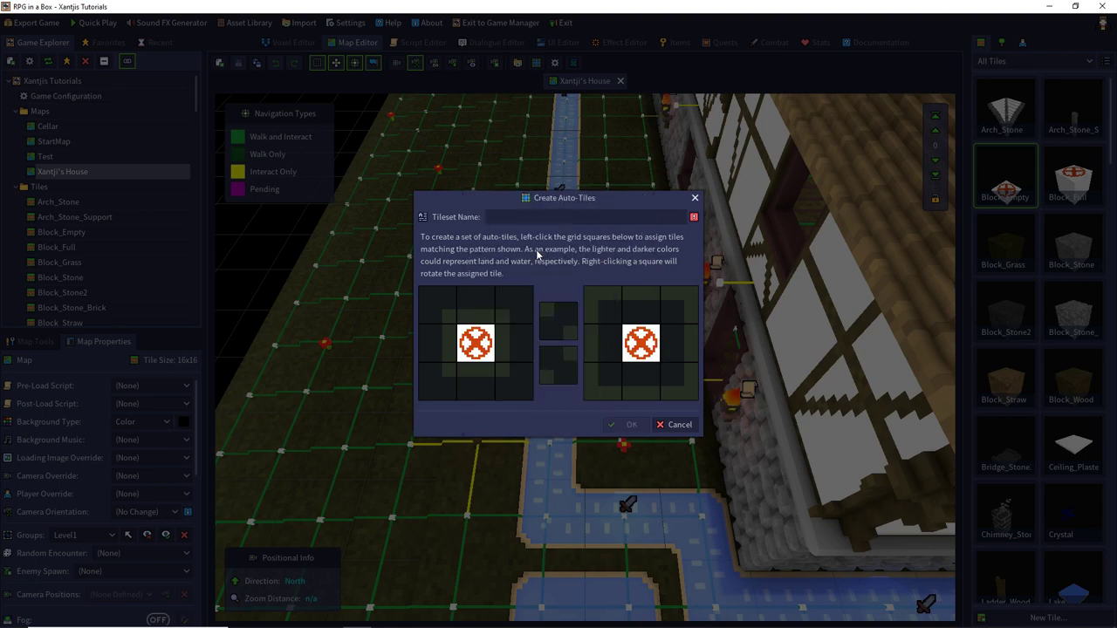
Assign Wall_Timbered_Straight to the edge square above Block_Full in the auto-tile pattern
left_click(480, 298)
scroll(574, 292, "down", 3)
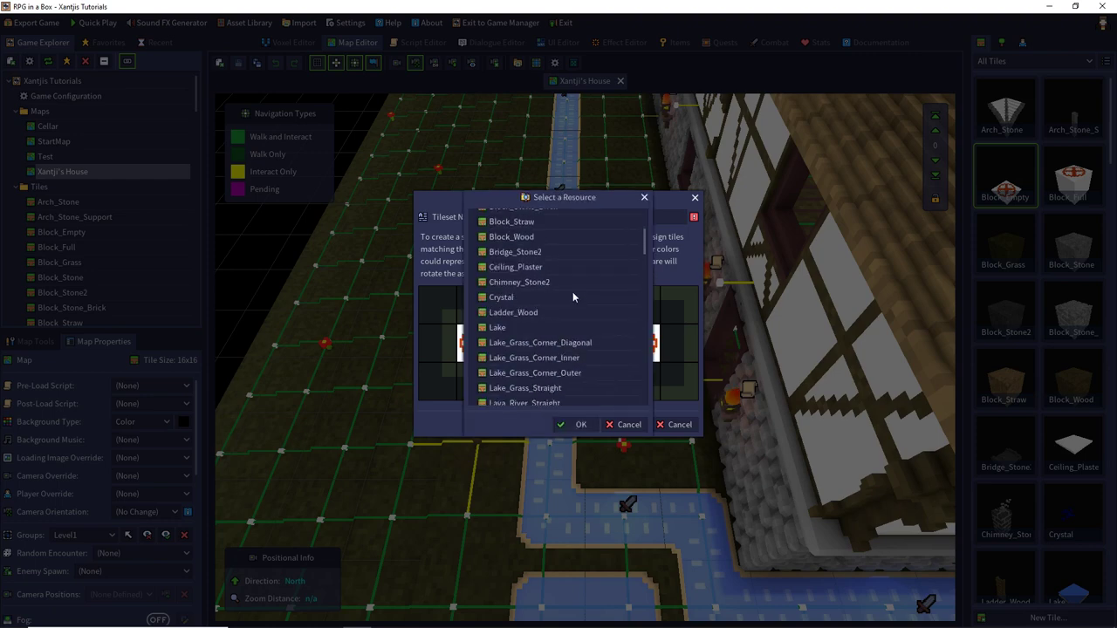
scroll(571, 298, "down", 6)
scroll(568, 291, "down", 10)
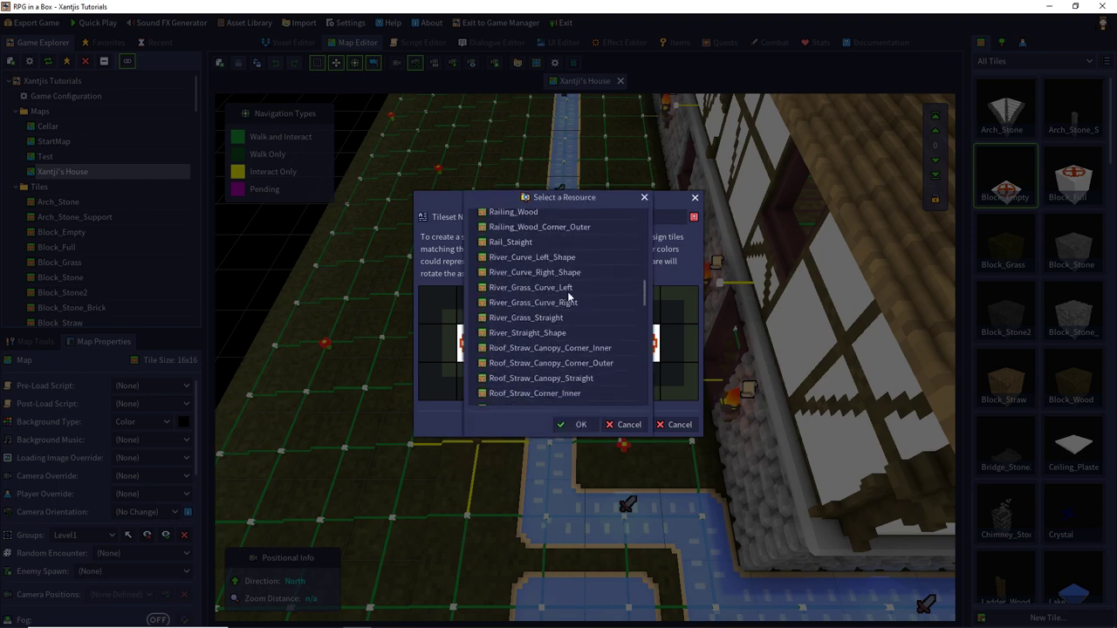
scroll(567, 297, "down", 10)
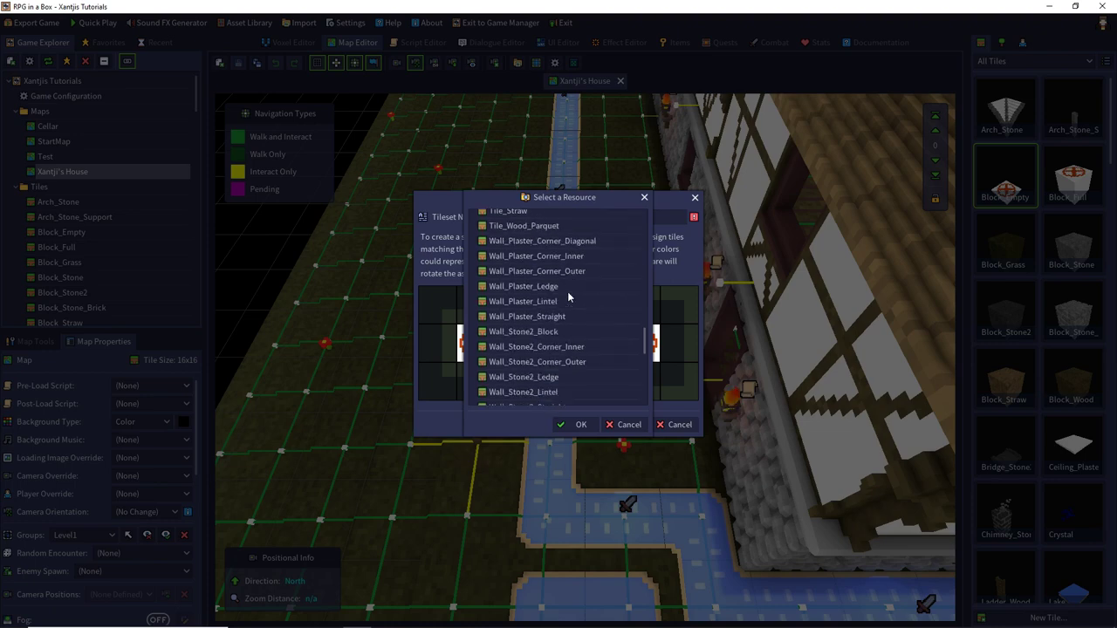
scroll(567, 297, "down", 3)
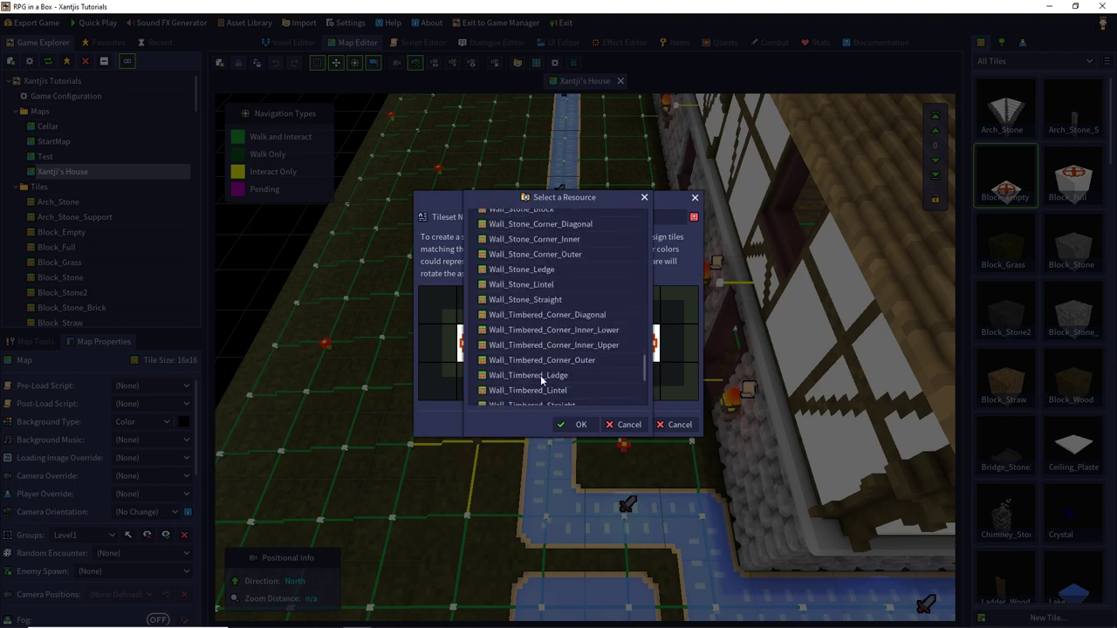
scroll(549, 347, "down", 1)
double_click(541, 382)
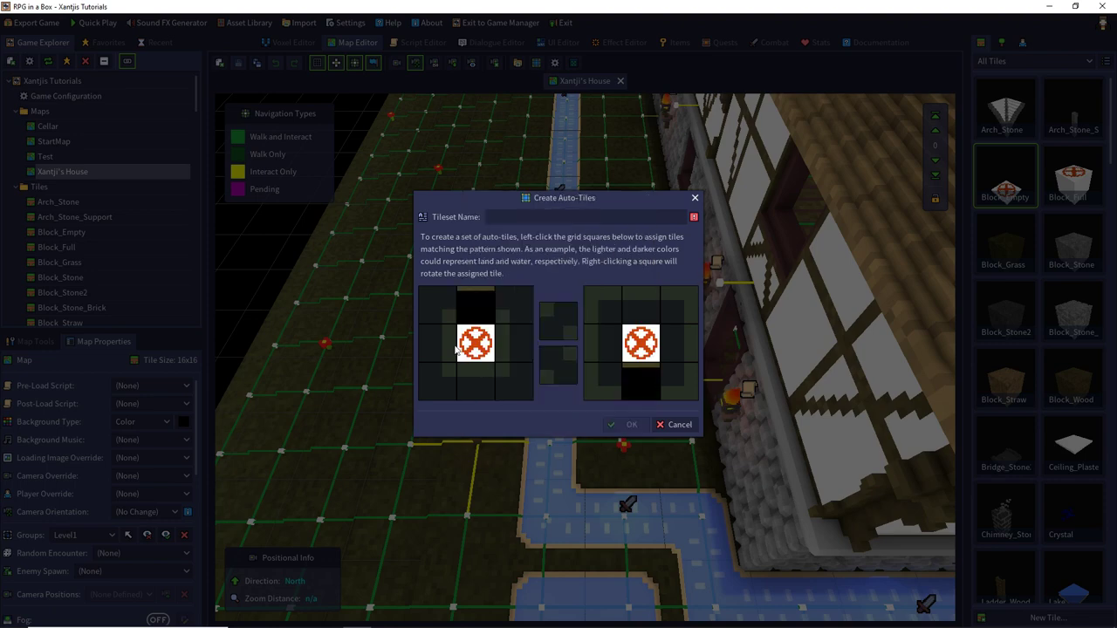
Assign Wall_Timbered_Straight to the remaining three edge squares beside and below Block_Full
left_click(445, 343)
scroll(554, 372, "down", 1)
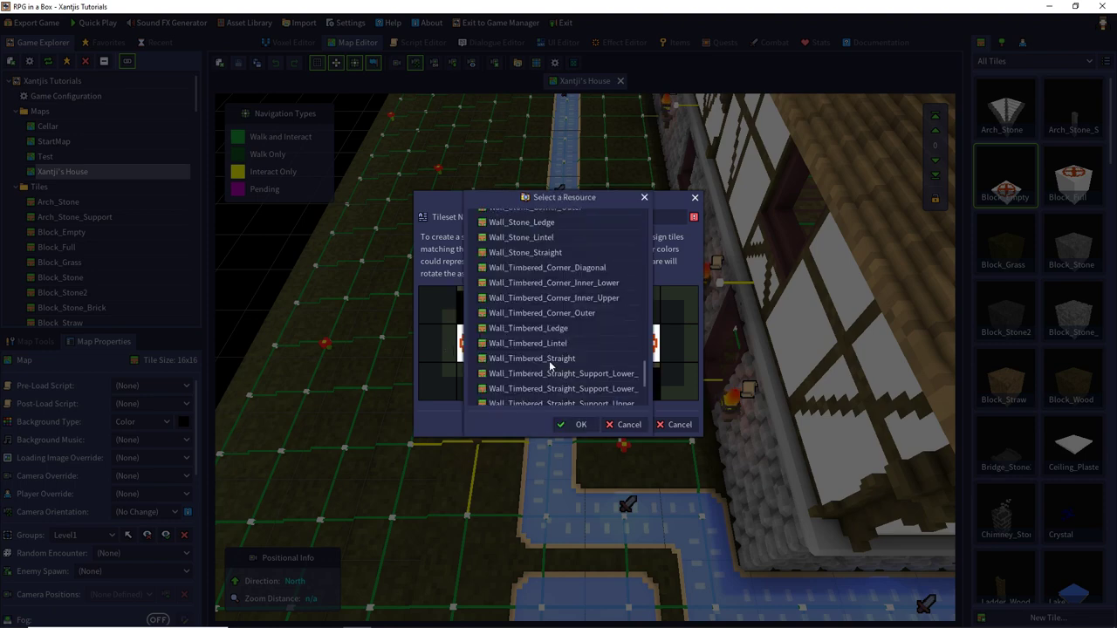
double_click(549, 363)
left_click(485, 383)
double_click(551, 359)
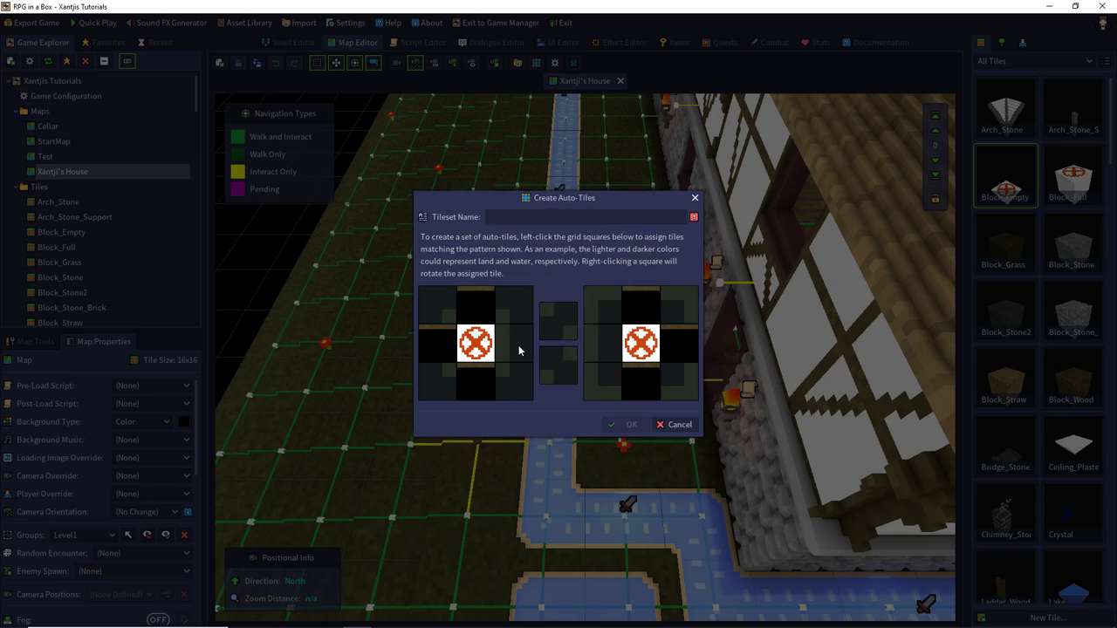
left_click(518, 345)
double_click(566, 360)
Rotate the straight timbered walls above and on both sides of Block_Full so their beams border the centre square
right_click(471, 309)
right_click(470, 309)
right_click(519, 337)
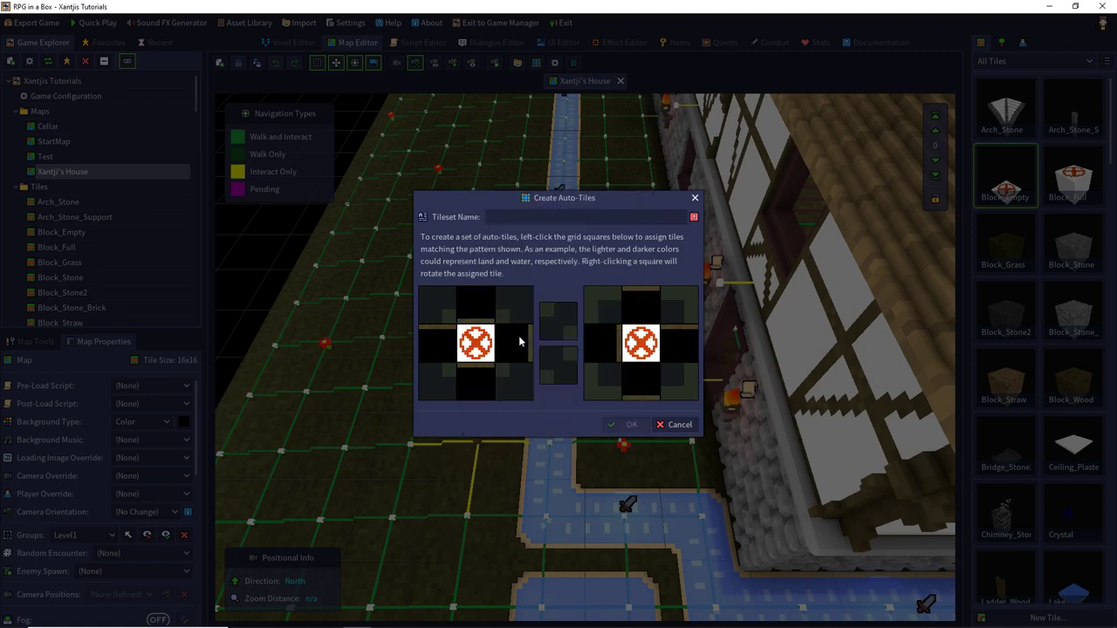
right_click(520, 342)
right_click(439, 342)
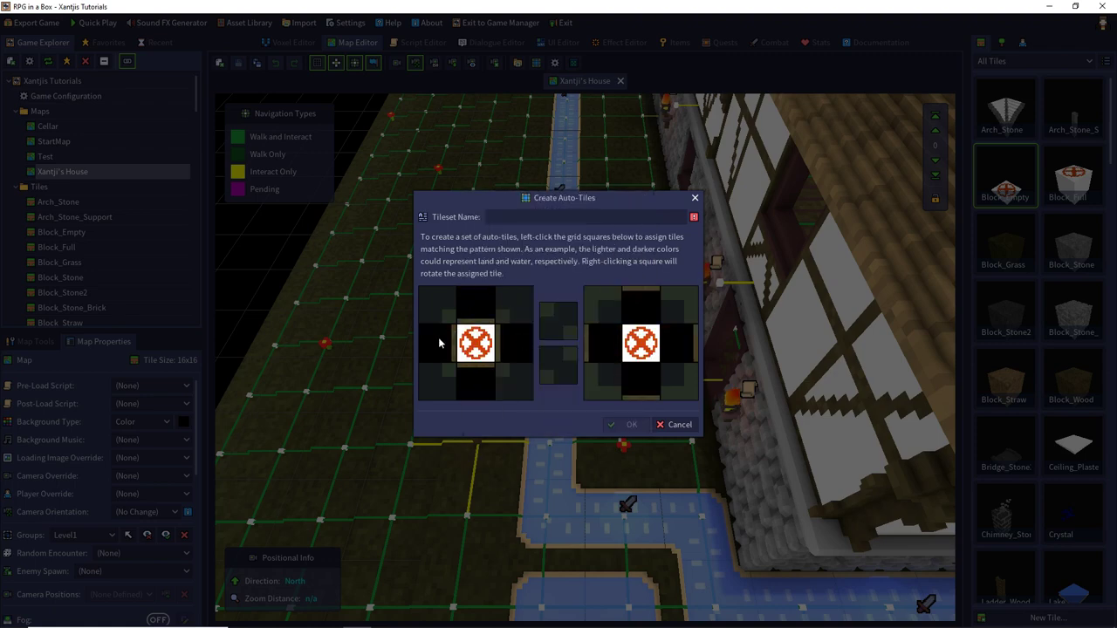
Assign Wall_Timbered_Corner_Outer to the four corner squares around Block_Full
left_click(507, 308)
left_click(587, 314)
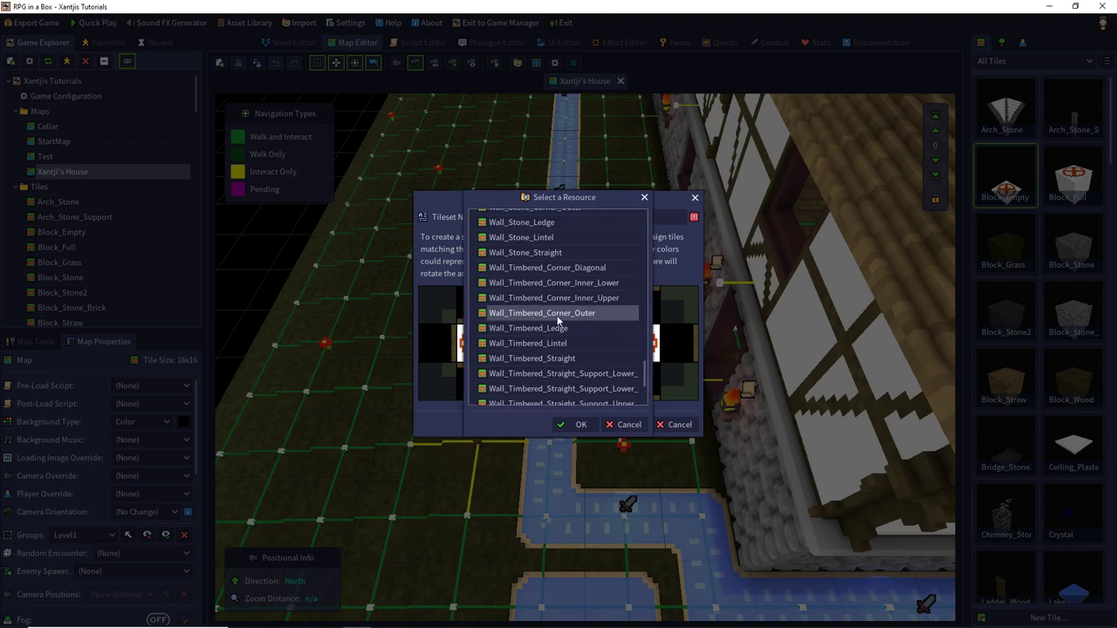
double_click(557, 316)
left_click(516, 374)
left_click(545, 315)
left_click(545, 314)
left_click(429, 299)
left_click(572, 313)
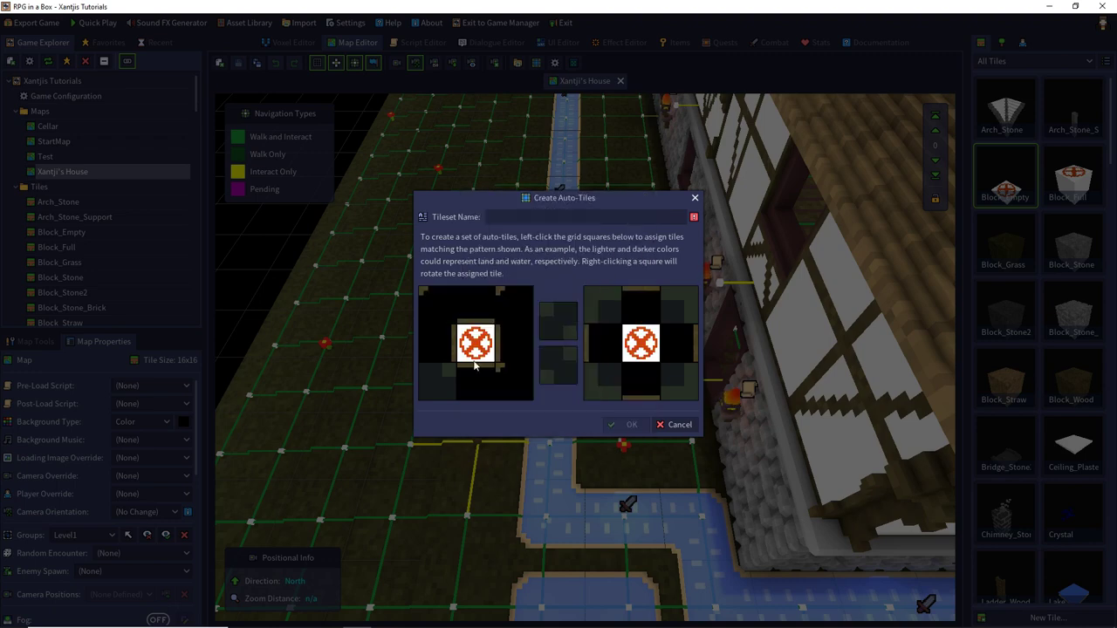
left_click(474, 367)
double_click(563, 320)
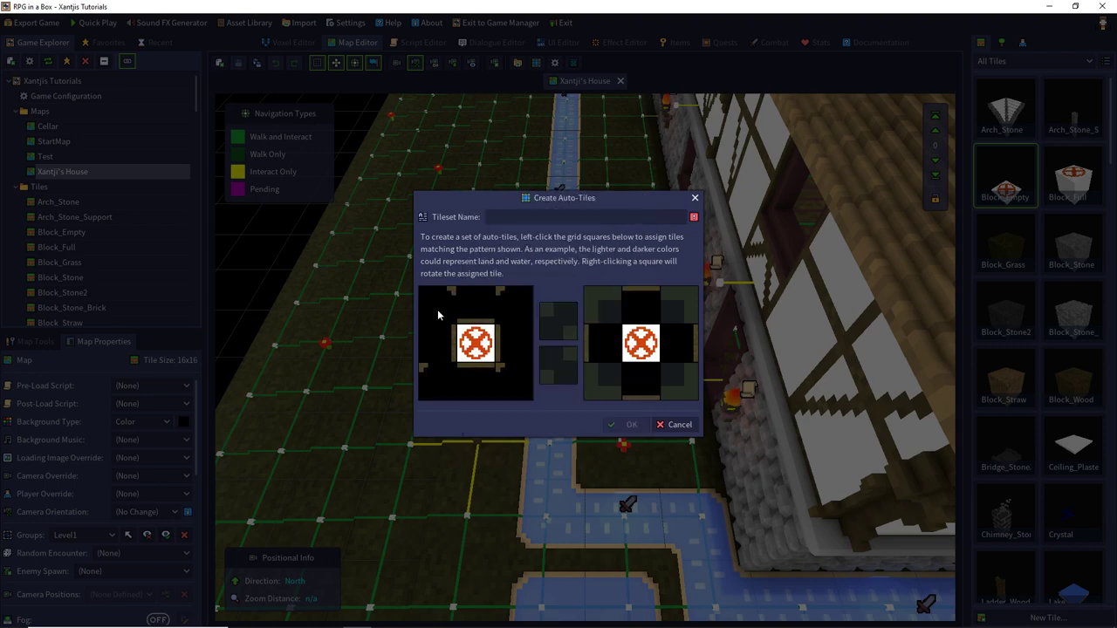
Rotate the outer timbered corners around Block_Full so they join the straight walls into a closed frame
right_click(438, 315)
right_click(519, 305)
right_click(519, 305)
right_click(519, 304)
Assign Wall_Timbered_Corner_Inner_Lower to the four corner squares around Block_Empty
left_click(606, 311)
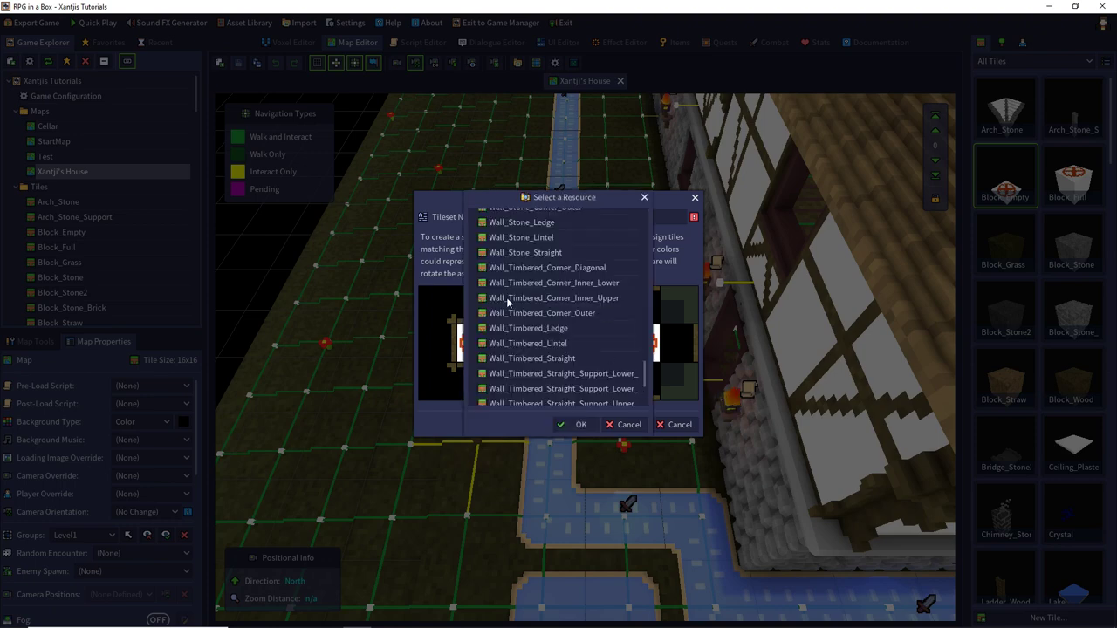
double_click(598, 281)
left_click(610, 301)
double_click(590, 283)
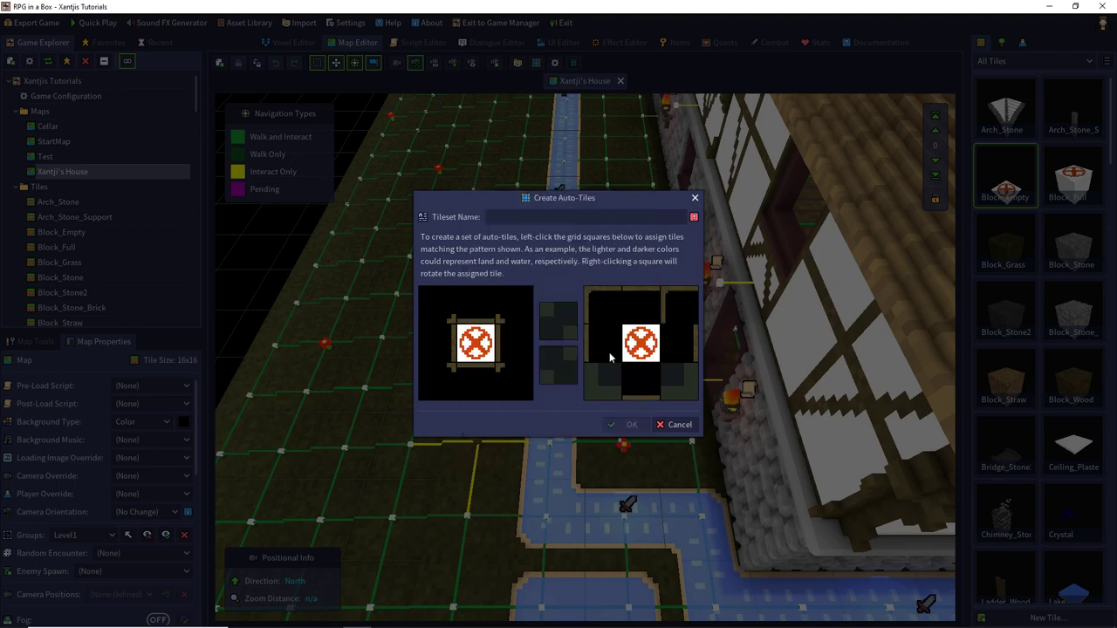
left_click(604, 389)
double_click(616, 285)
left_click(683, 389)
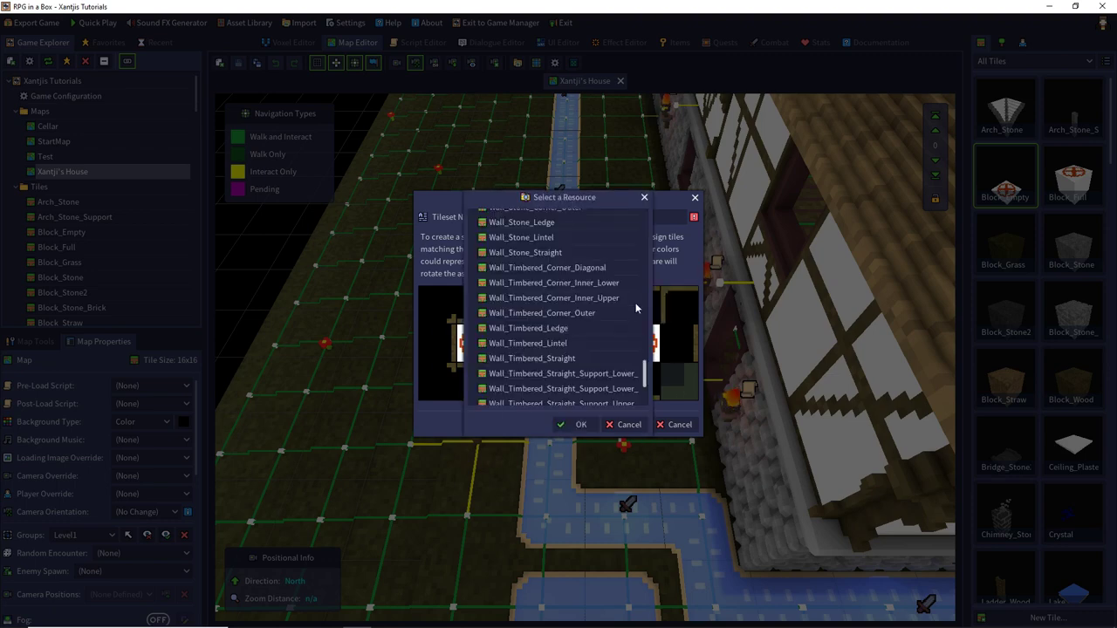
double_click(620, 286)
Rotate the inner timbered corners around Block_Empty so they join the straight walls into a closed frame
right_click(680, 305)
right_click(685, 390)
right_click(685, 389)
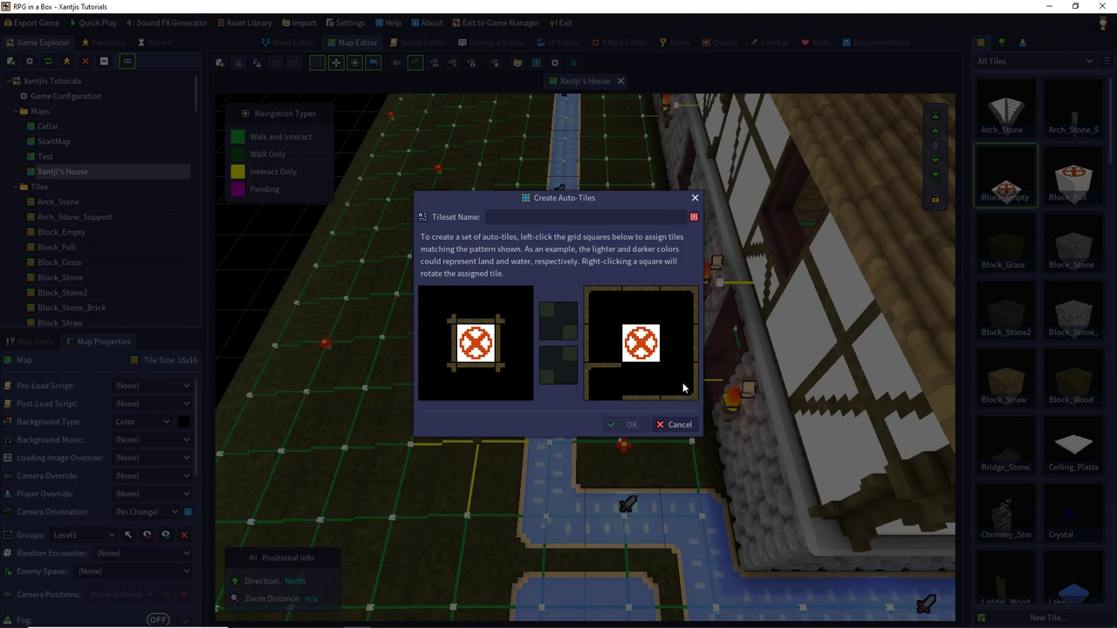
right_click(603, 384)
right_click(603, 384)
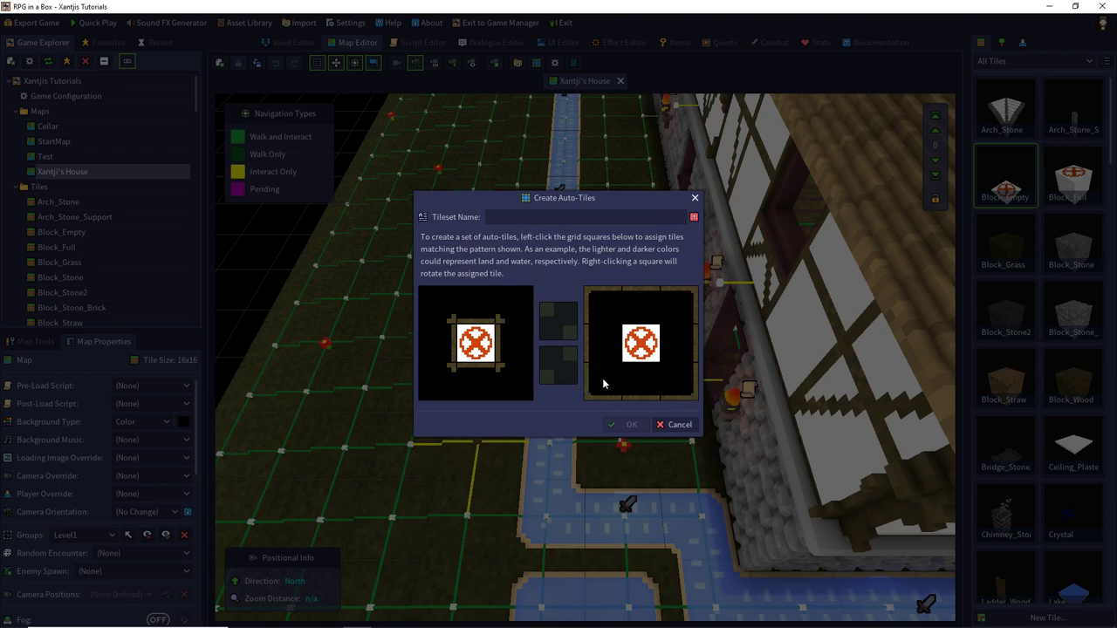
Assign the diagonal timbered corner tile to the two middle squares, matching their opposite diagonal patterns
left_click(559, 328)
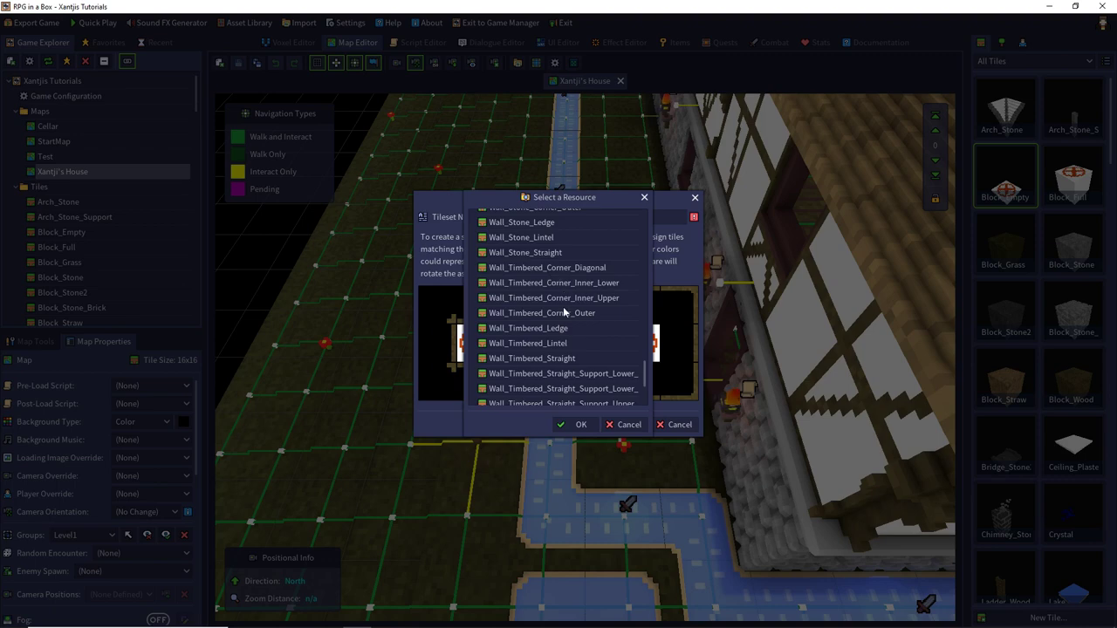
double_click(558, 313)
left_click(561, 365)
double_click(569, 278)
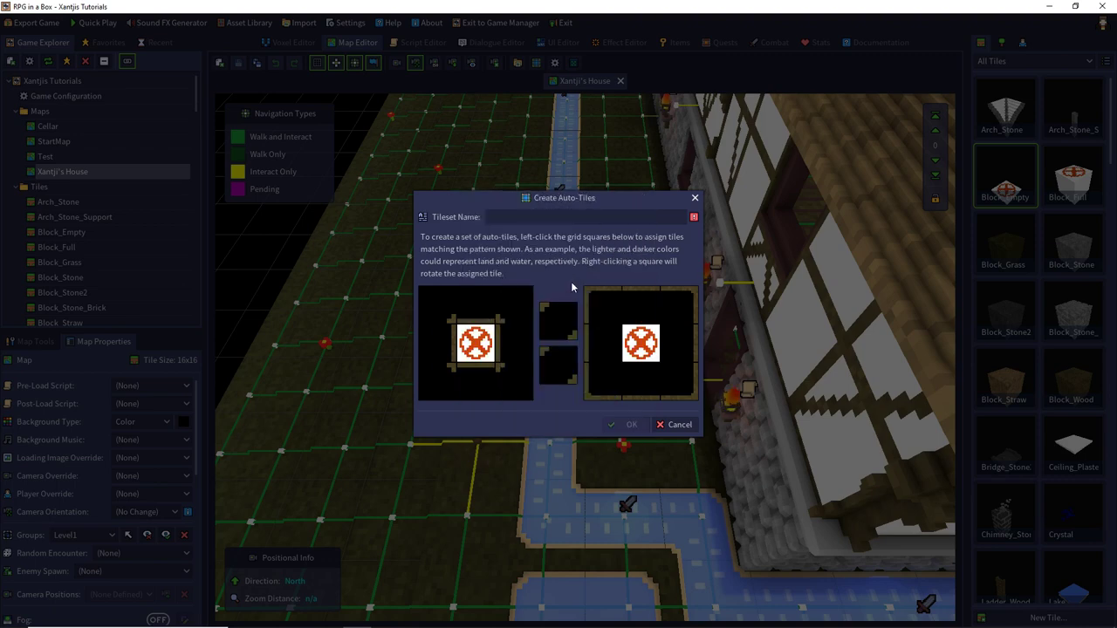
Name the tileset Wall_Timbered_Lower, create it and switch the tile list to auto-tiles
left_click(550, 222)
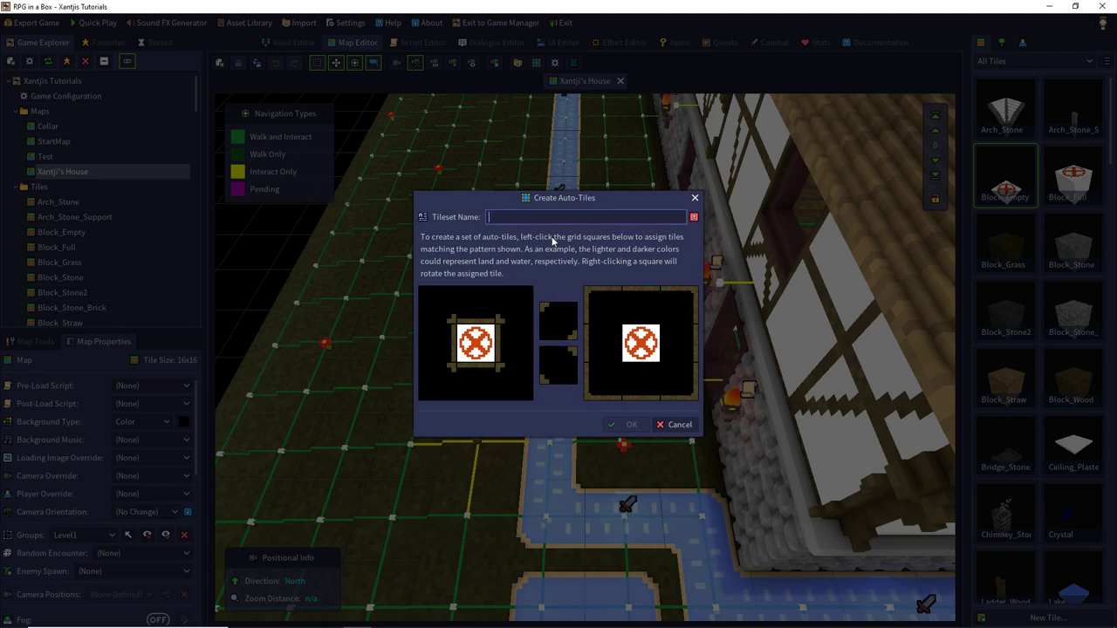
type("Wall_Timbered_Lower")
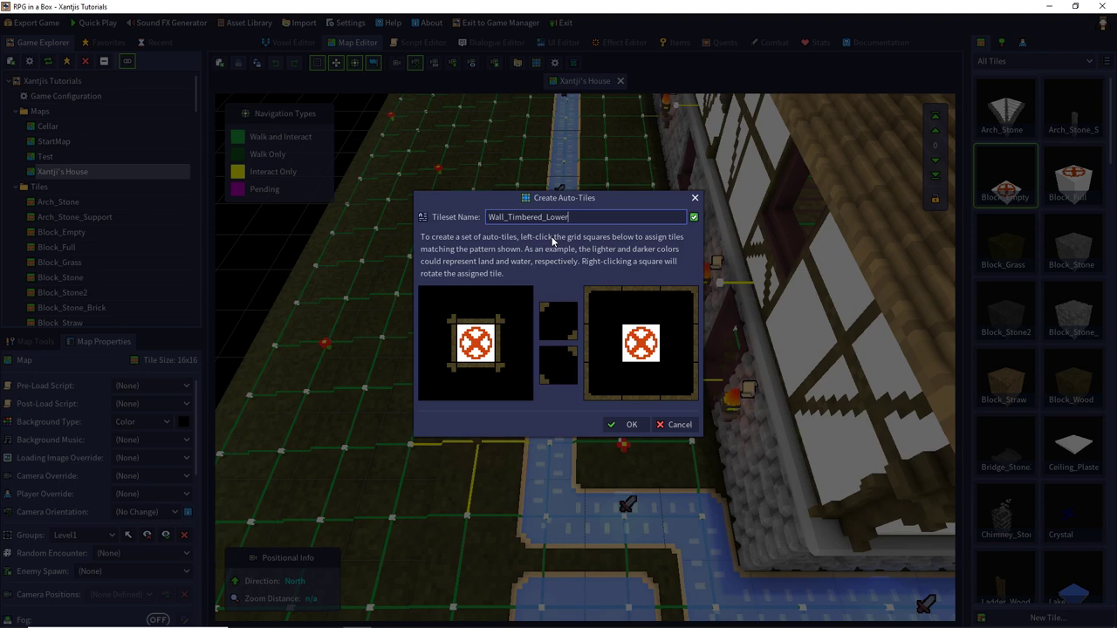
left_click(625, 425)
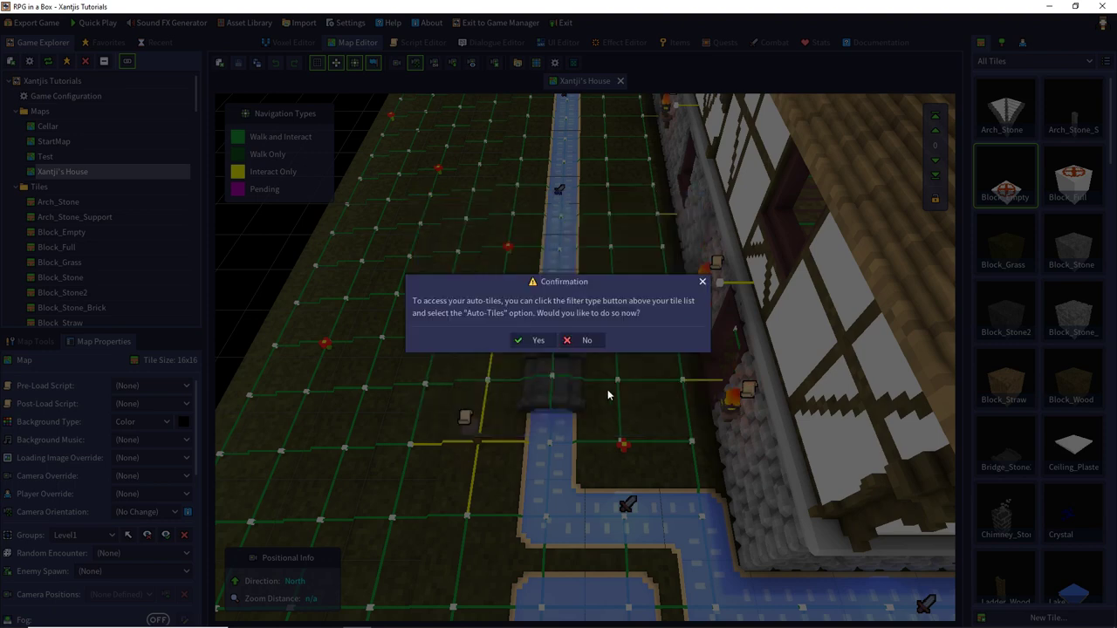
left_click(534, 340)
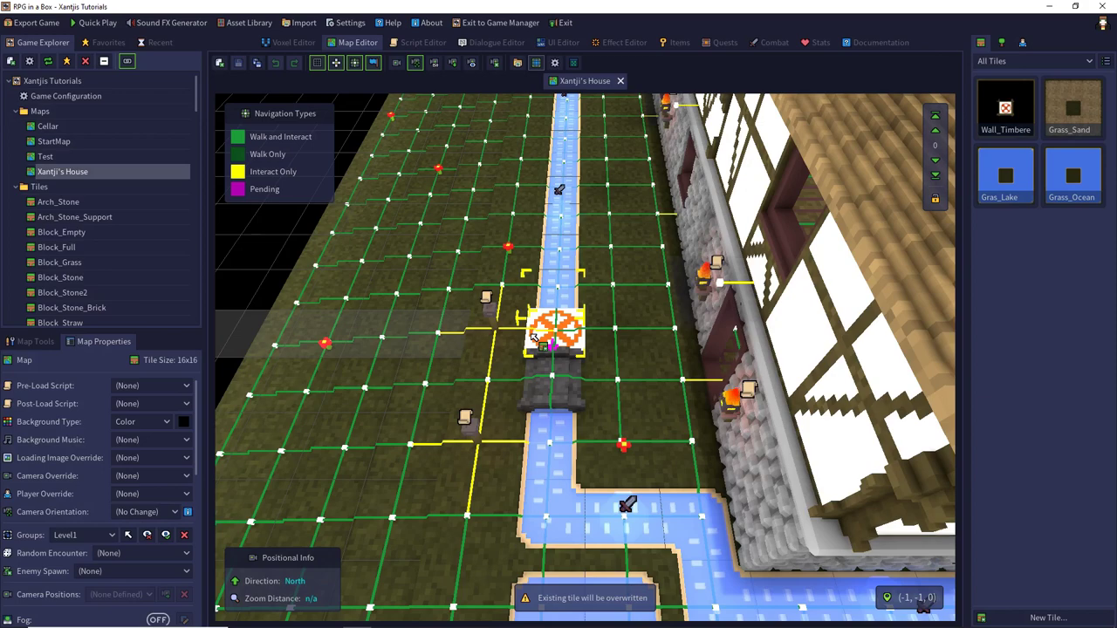
Fill a large rectangular area north of the sand patch on the Test map with Tile_Grass using box placement
key("ctrl")
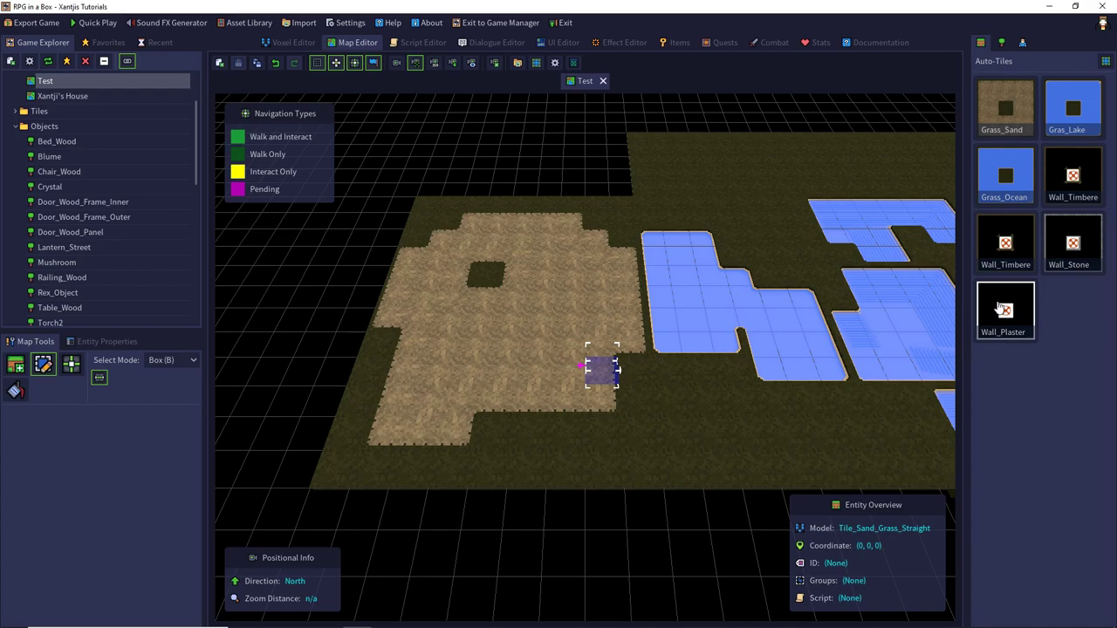
left_click_drag(1001, 307, 956, 317)
scroll(576, 365, "down", 2)
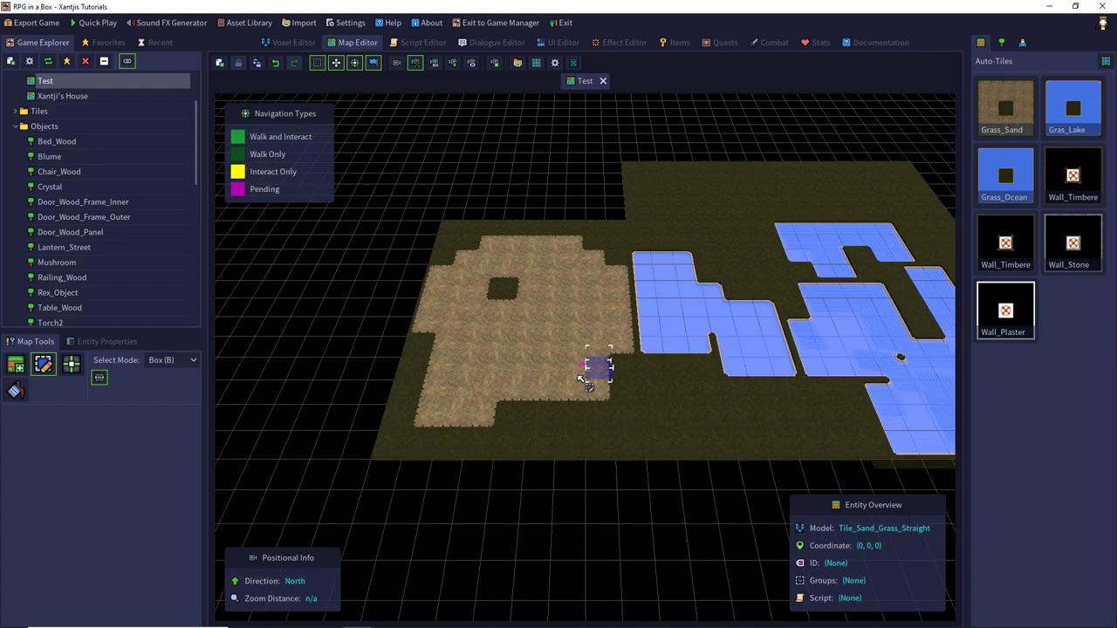
middle_click_drag(567, 369, 573, 247)
right_click_drag(575, 250, 555, 353)
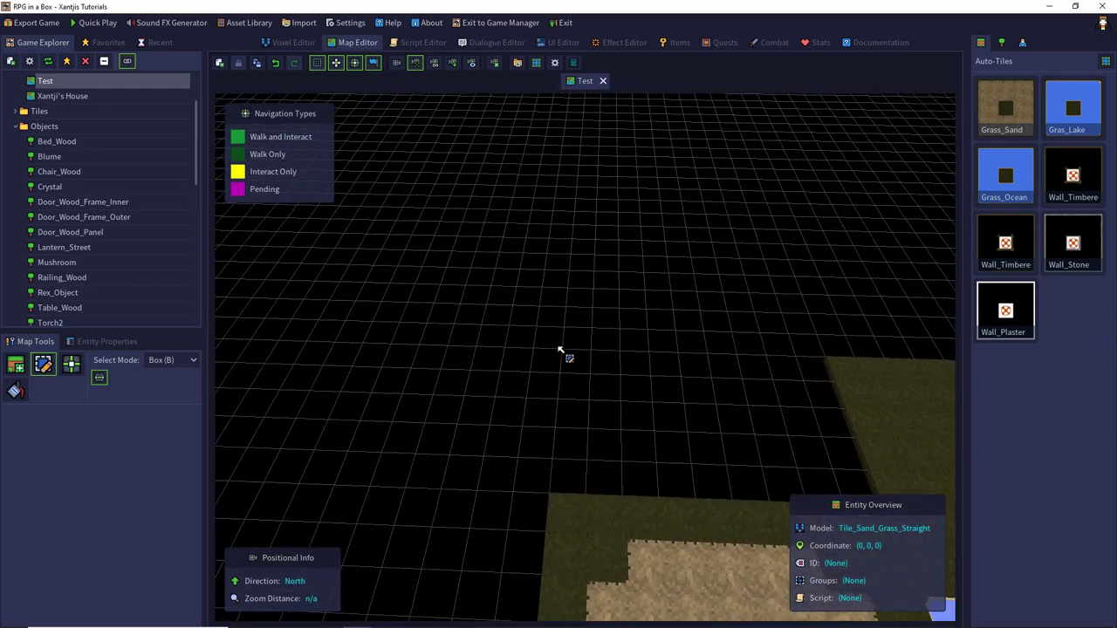
left_click(20, 370)
left_click(668, 514)
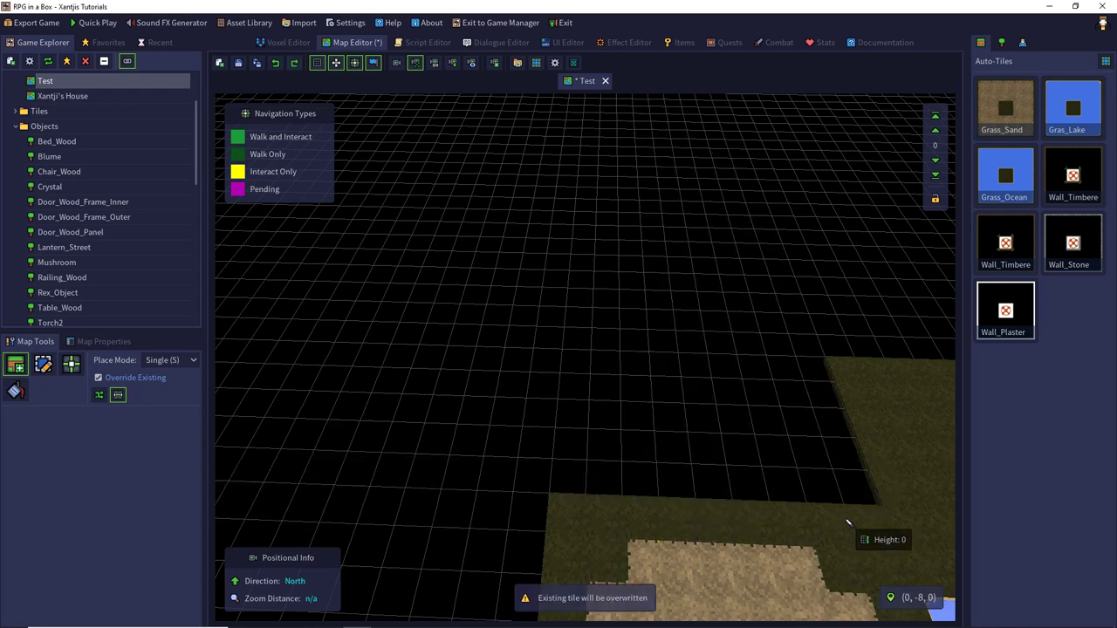
left_click_drag(632, 377, 474, 274)
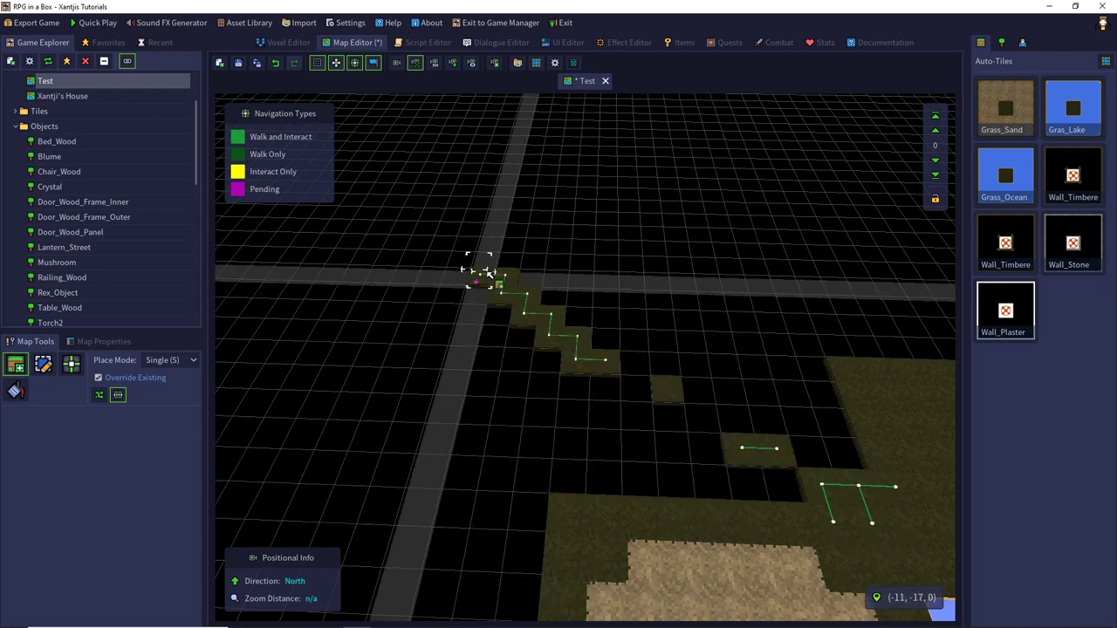
key("b")
left_click_drag(864, 502, 371, 214)
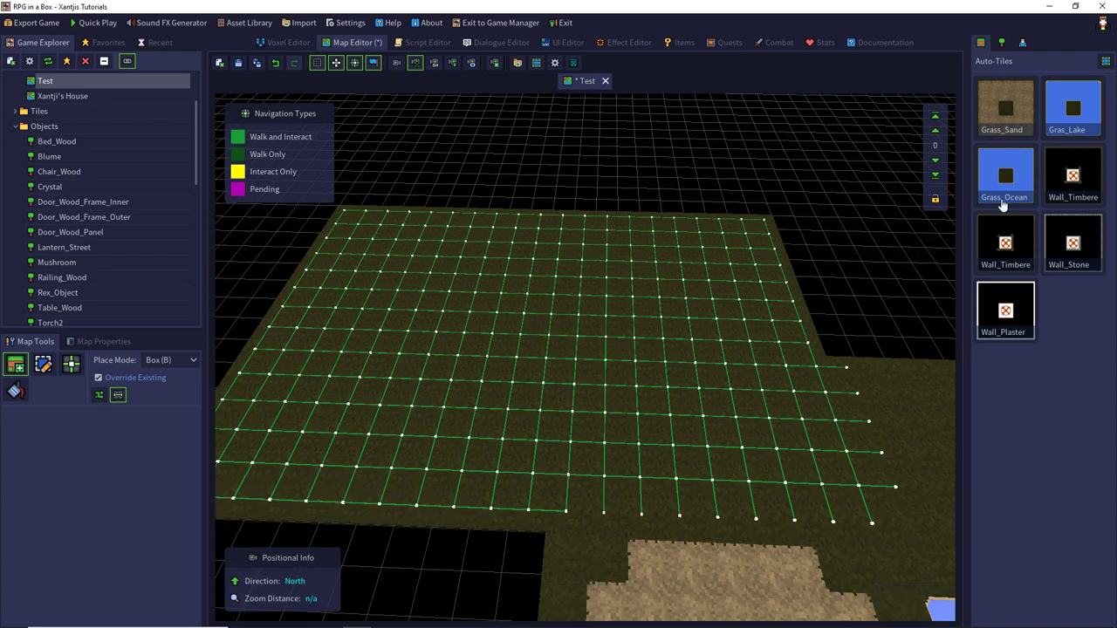
Choose the wooden floor tile from the full tile list and box-fill the new grass area, leaving a grass border around it
left_click(1105, 62)
left_click(1079, 76)
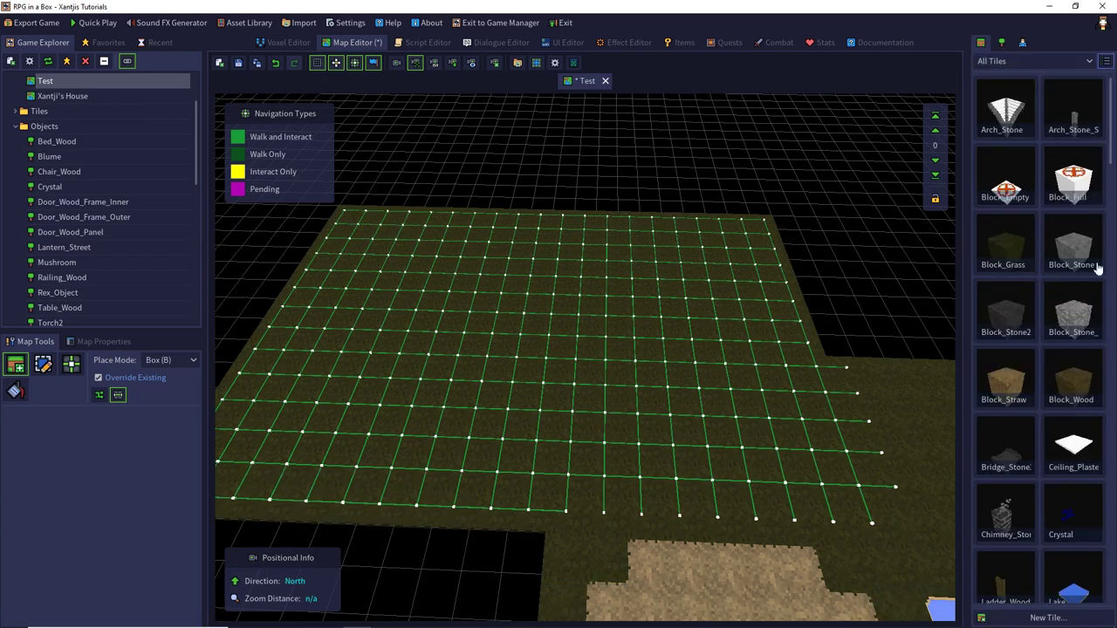
scroll(1080, 463, "down", 5)
scroll(1079, 468, "down", 10)
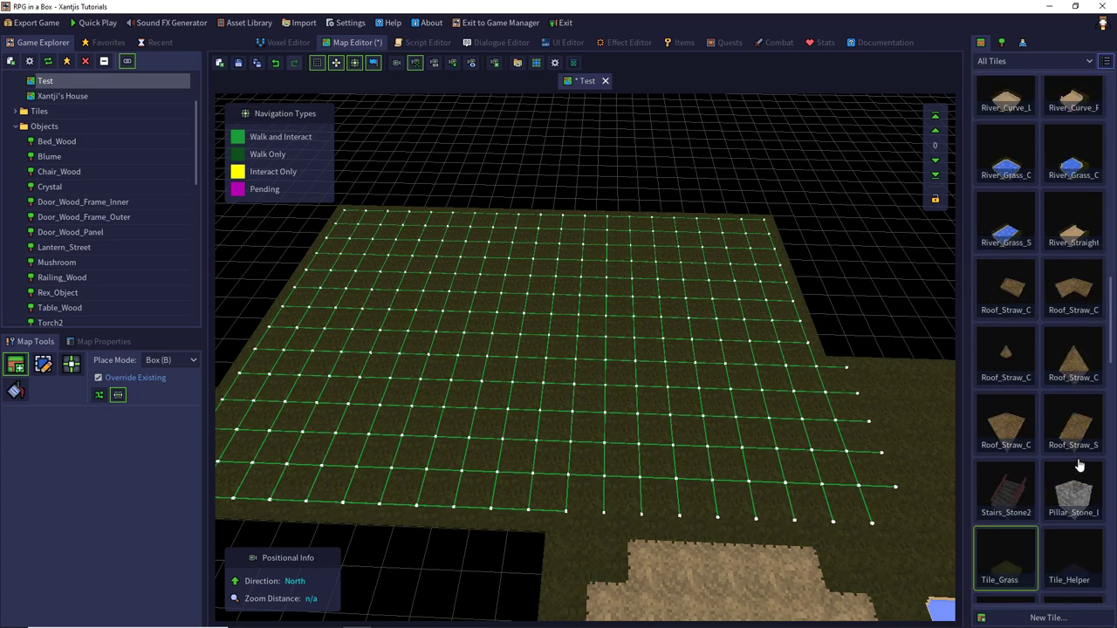
scroll(998, 454, "down", 3)
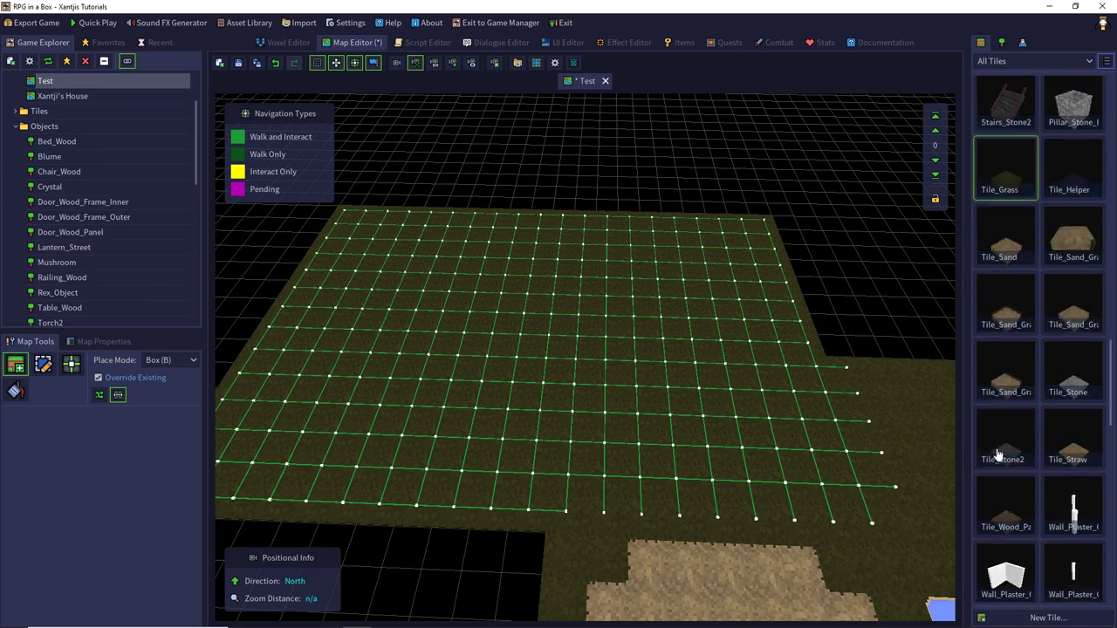
left_click(1002, 503)
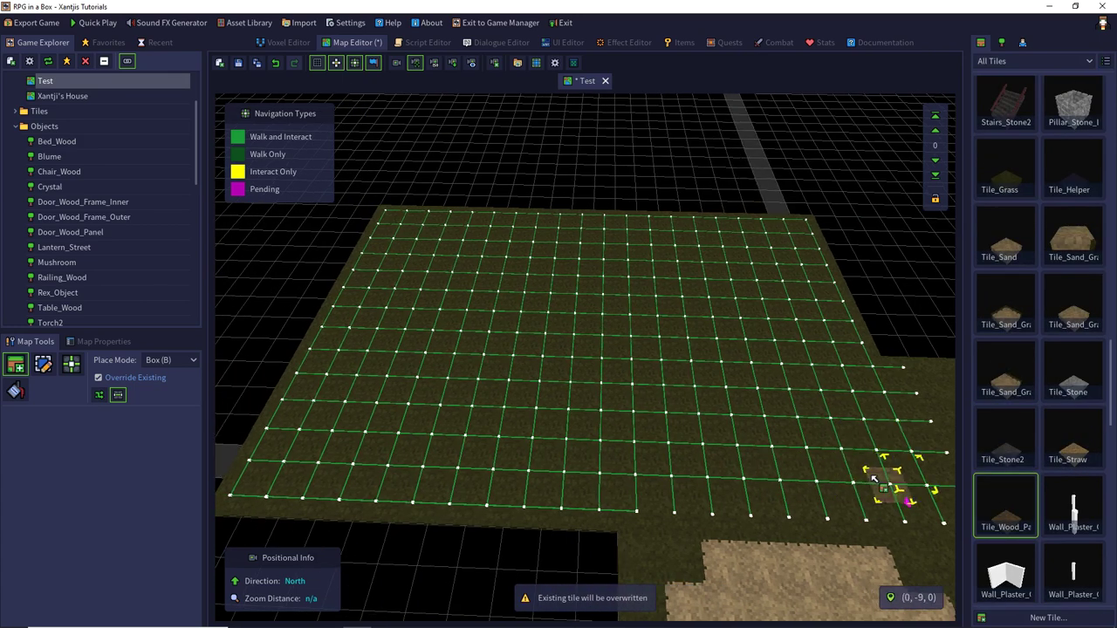
left_click_drag(873, 479, 410, 242)
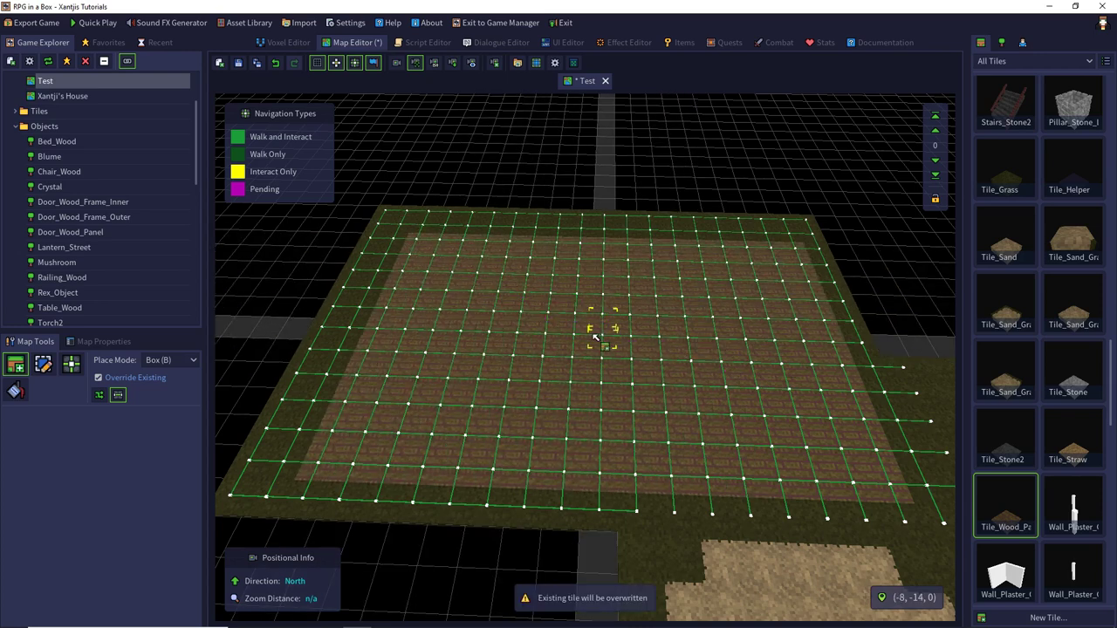
Switch from the auto-tile list to the full tile list and select Block_Empty to examine the block tiles
left_click(1105, 61)
left_click(1078, 107)
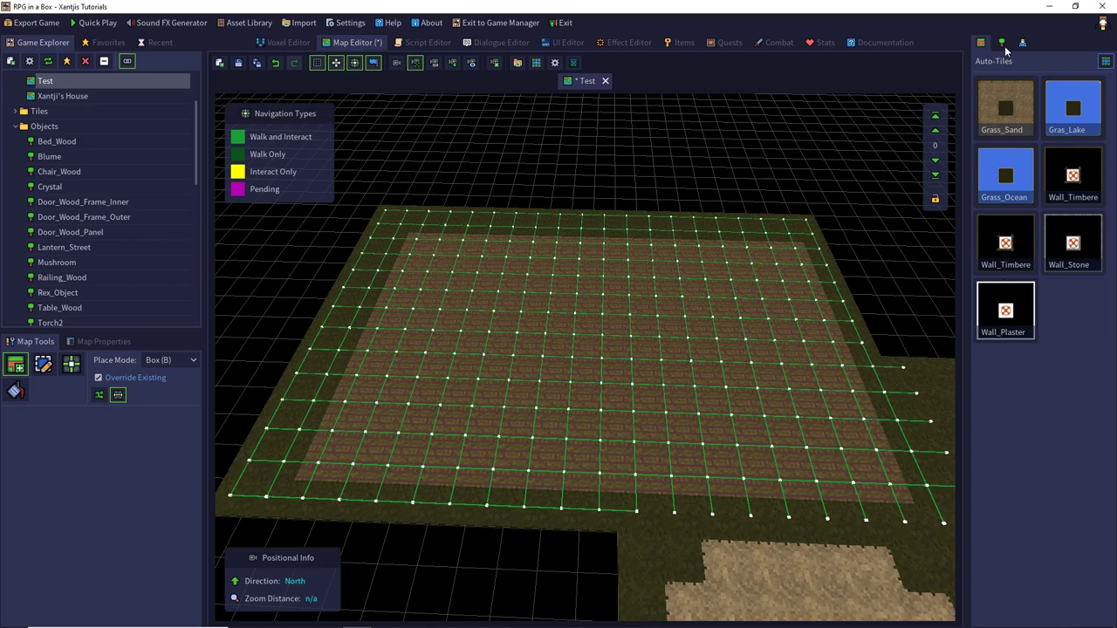
left_click(1105, 59)
left_click(1085, 89)
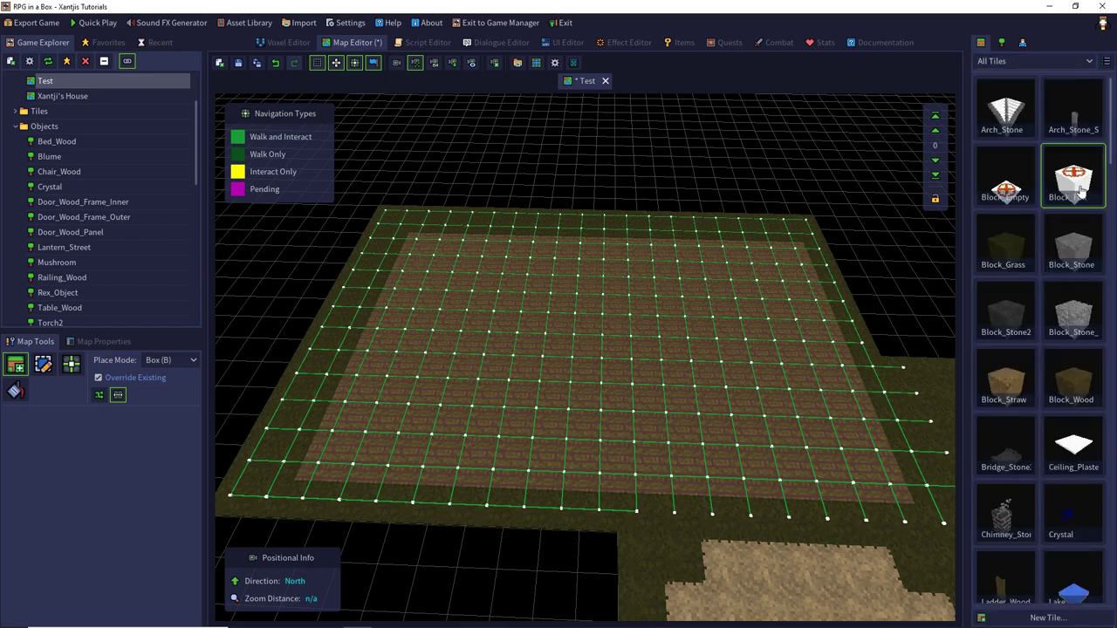
left_click(1000, 181)
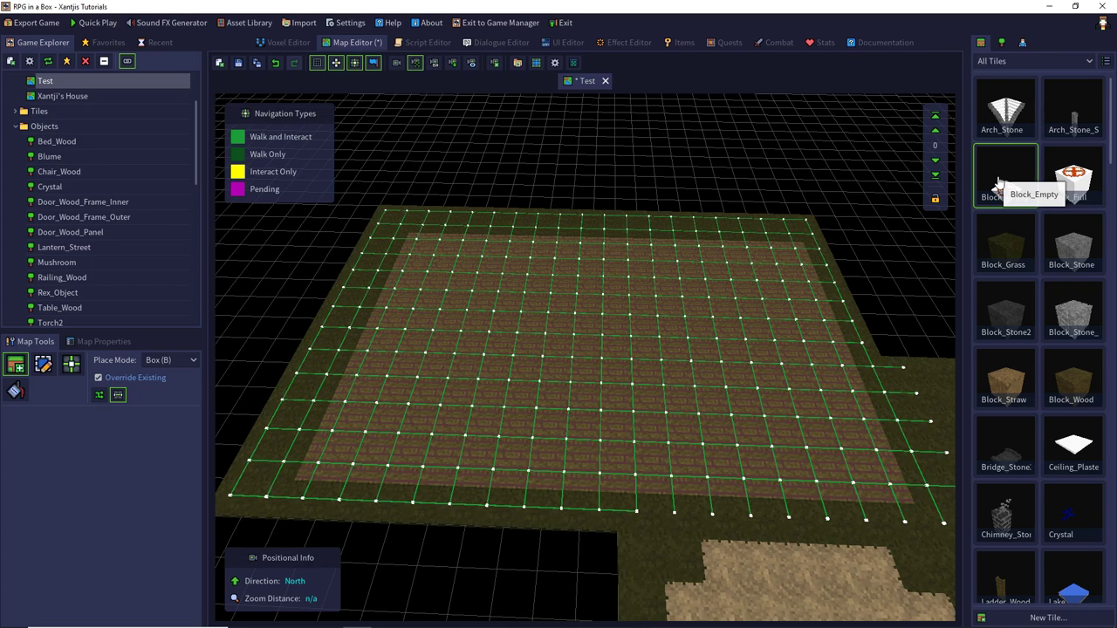
Choose the Wall_Stone auto-tile and box-fill the wooden floor area with it at height 1
left_click(1107, 63)
left_click(1090, 123)
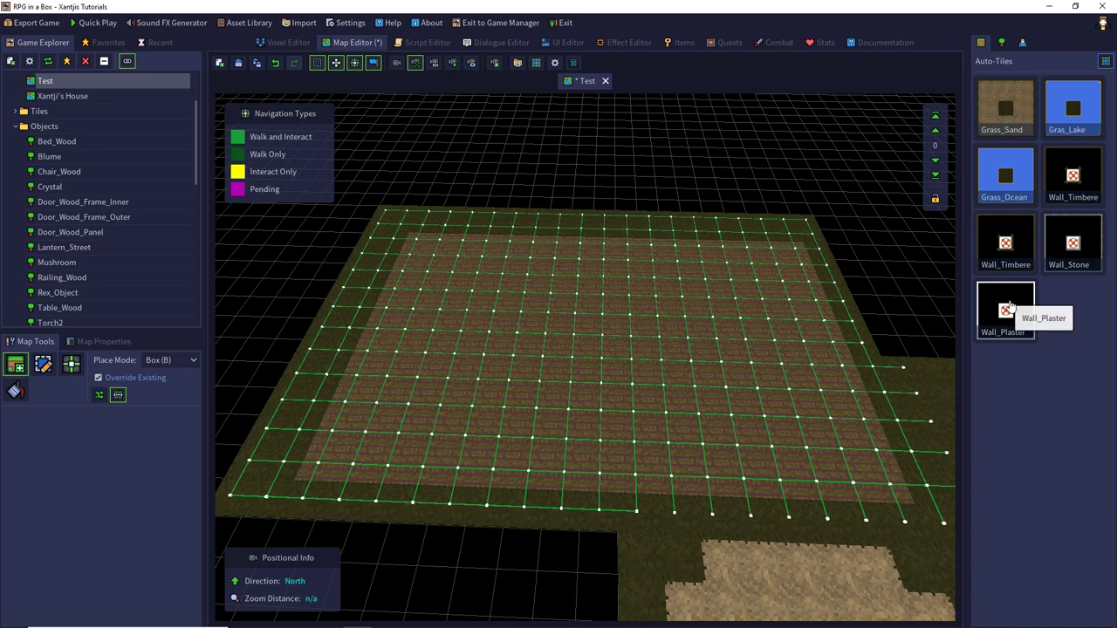
left_click(1072, 242)
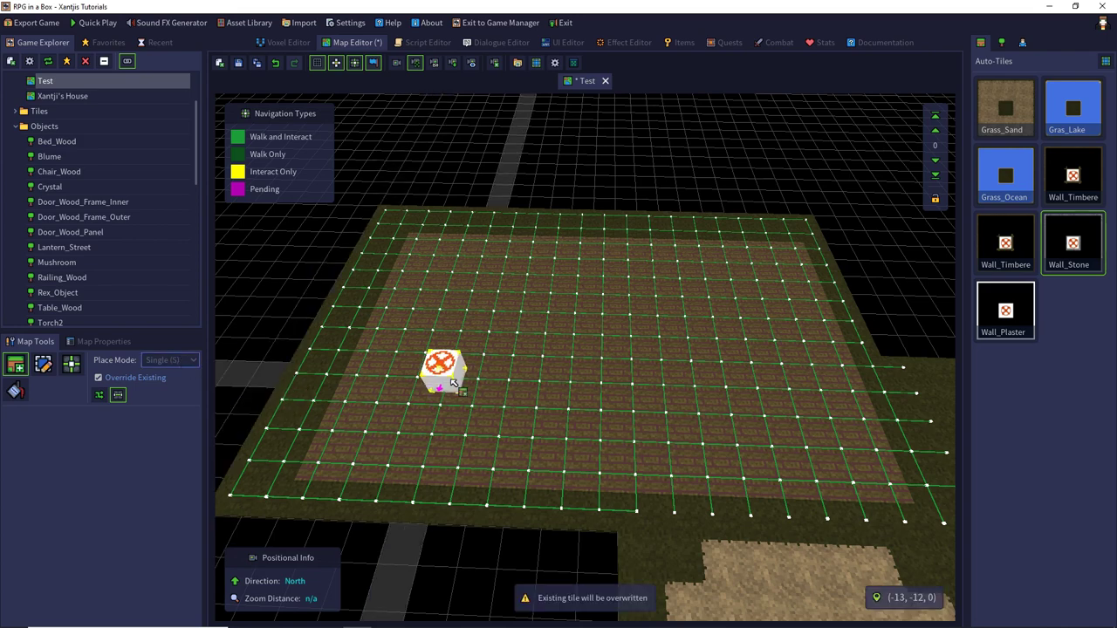
key("a")
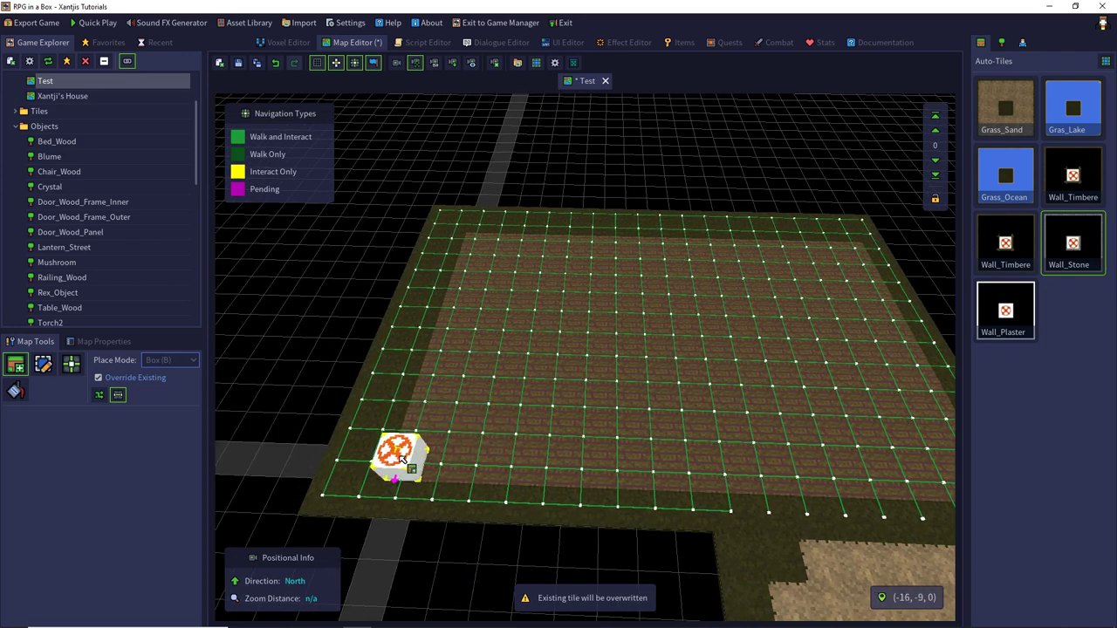
key("Page_Up")
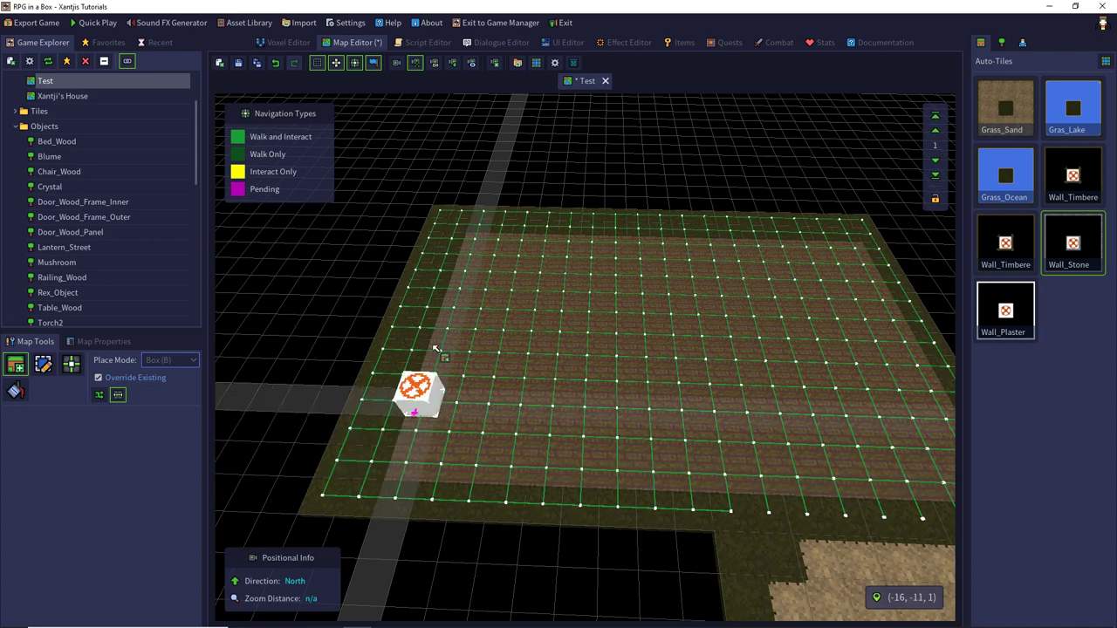
key("d")
left_click_drag(481, 236, 804, 485)
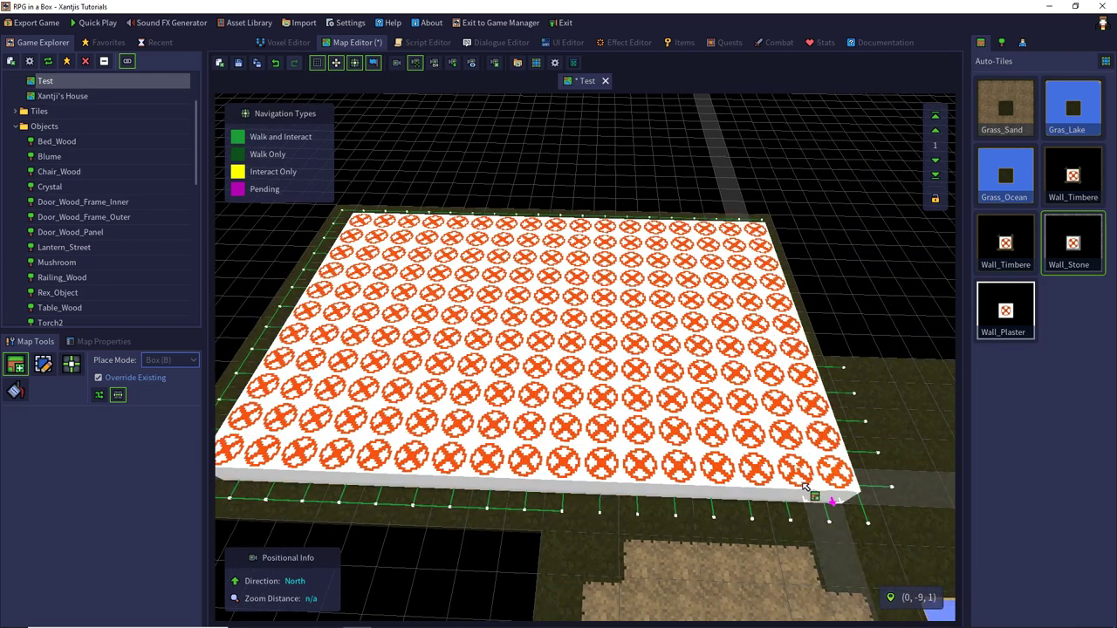
Raise the placement height to 17 and box-fill a second Wall_Stone layer over the first
scroll(681, 453, "up", 1, "shift")
key("a")
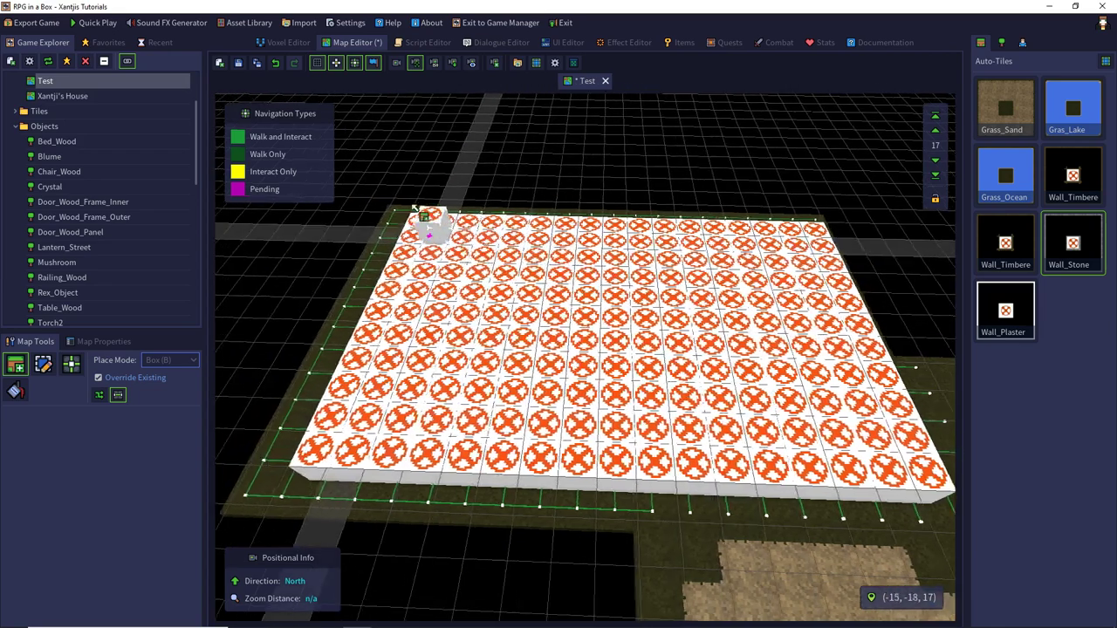
left_click_drag(421, 212, 776, 462)
Switch to single placement and paint a Wall_Stone strip at height 1 along the south and east sides of the grass border
key("a")
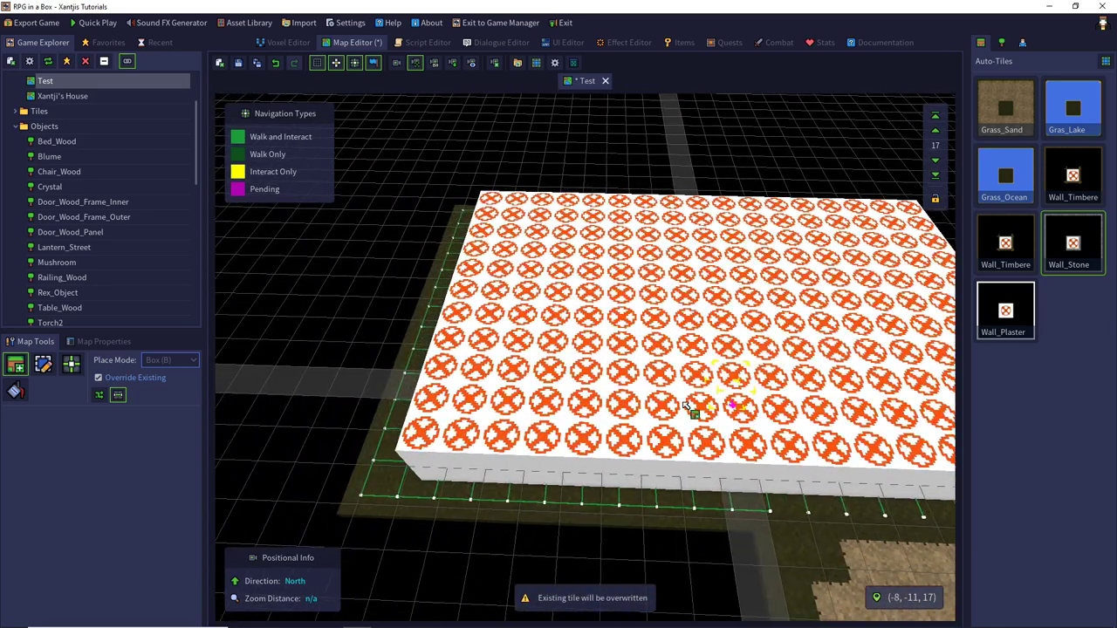
key("s")
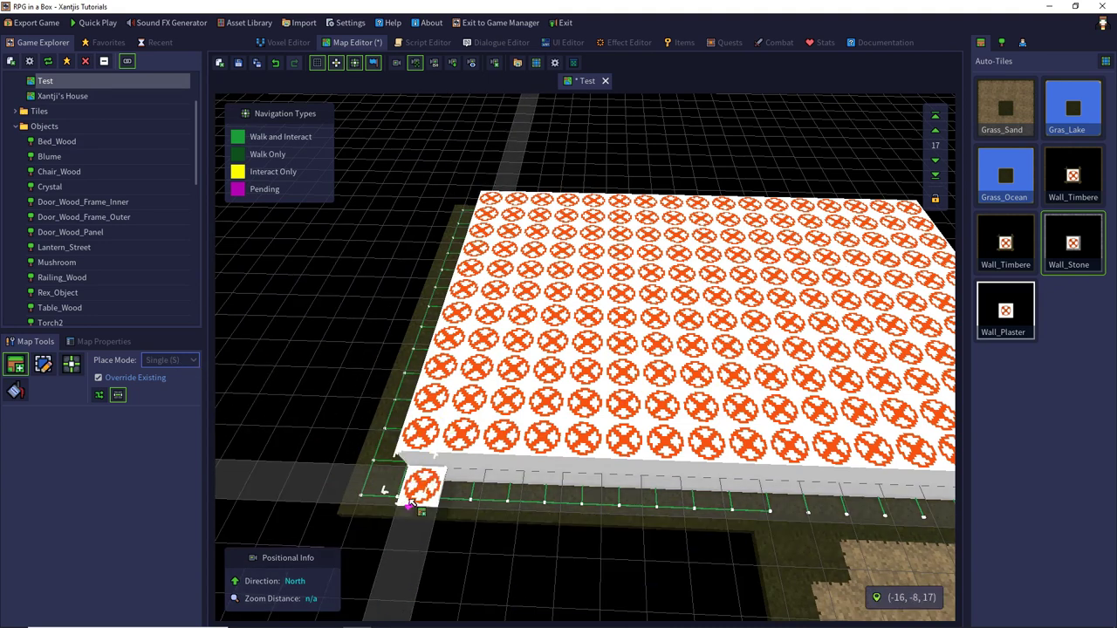
left_click(413, 503, "ctrl")
middle_click_drag(399, 502, 438, 503)
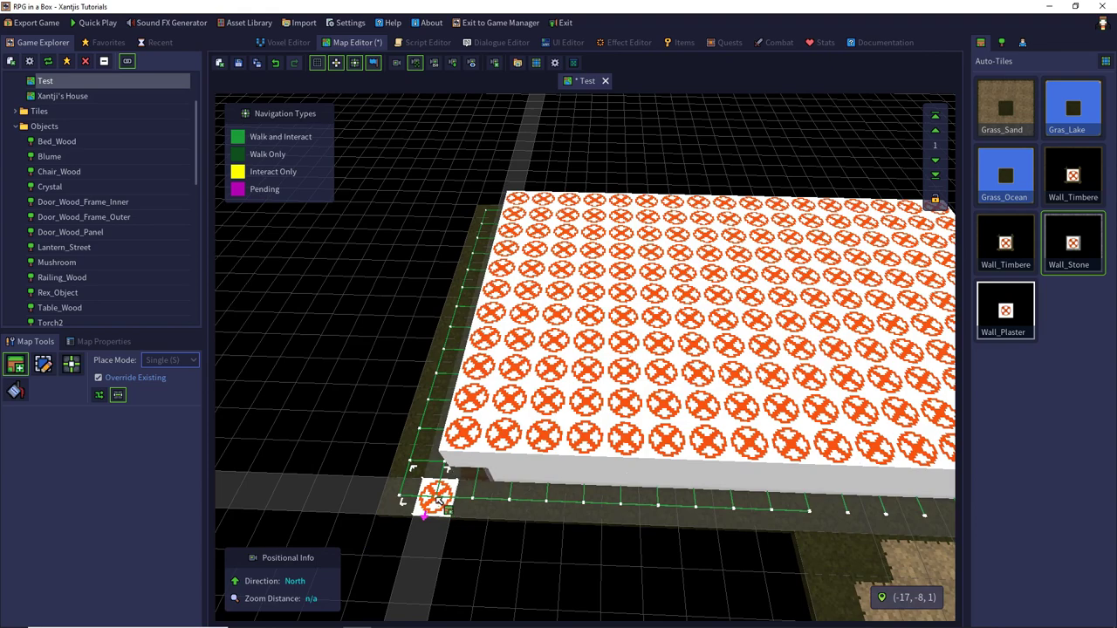
key("Right")
left_click_drag(437, 499, 443, 526)
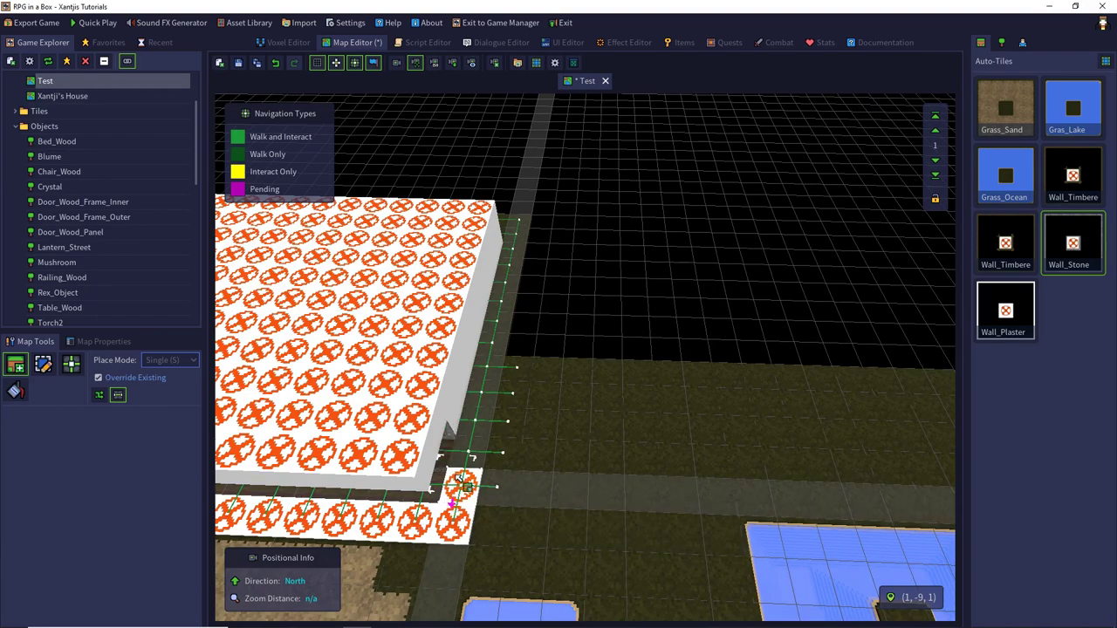
left_click_drag(460, 482, 513, 254)
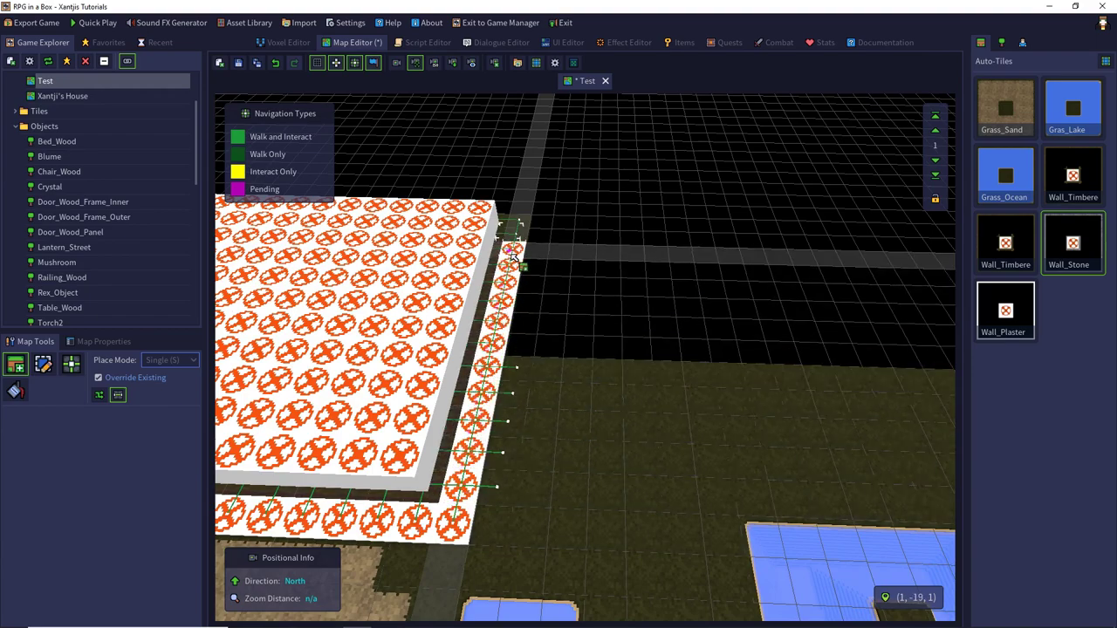
Complete the height 1 Wall_Stone ring along the house's west and north sides, adding a small outward projection on each
key("Left")
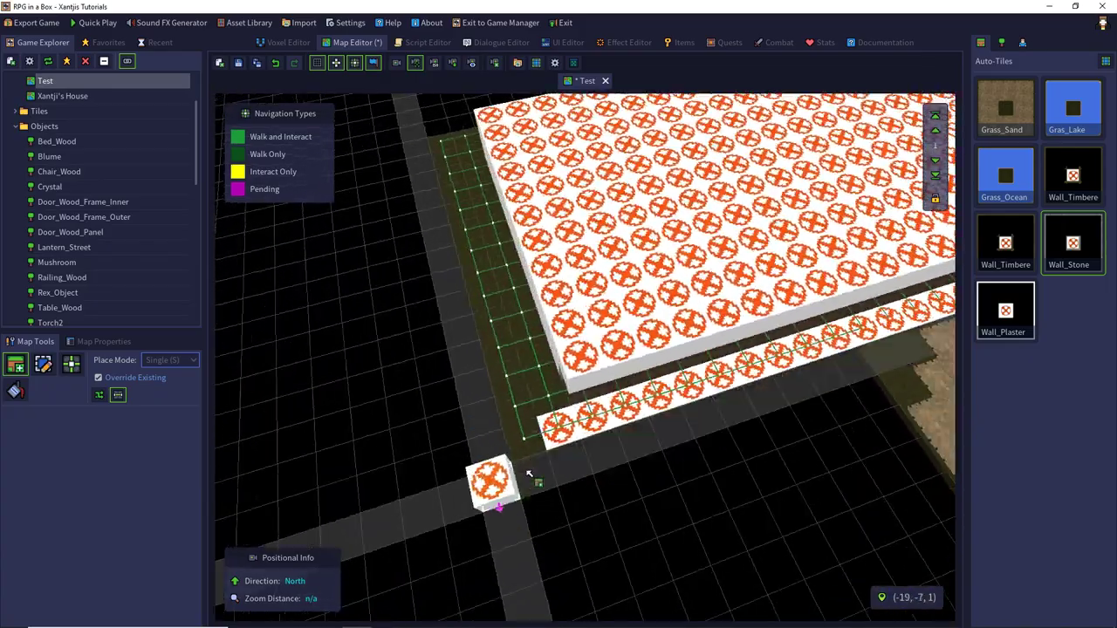
middle_click_drag(529, 473, 663, 458)
key("Left")
left_click_drag(710, 471, 583, 419)
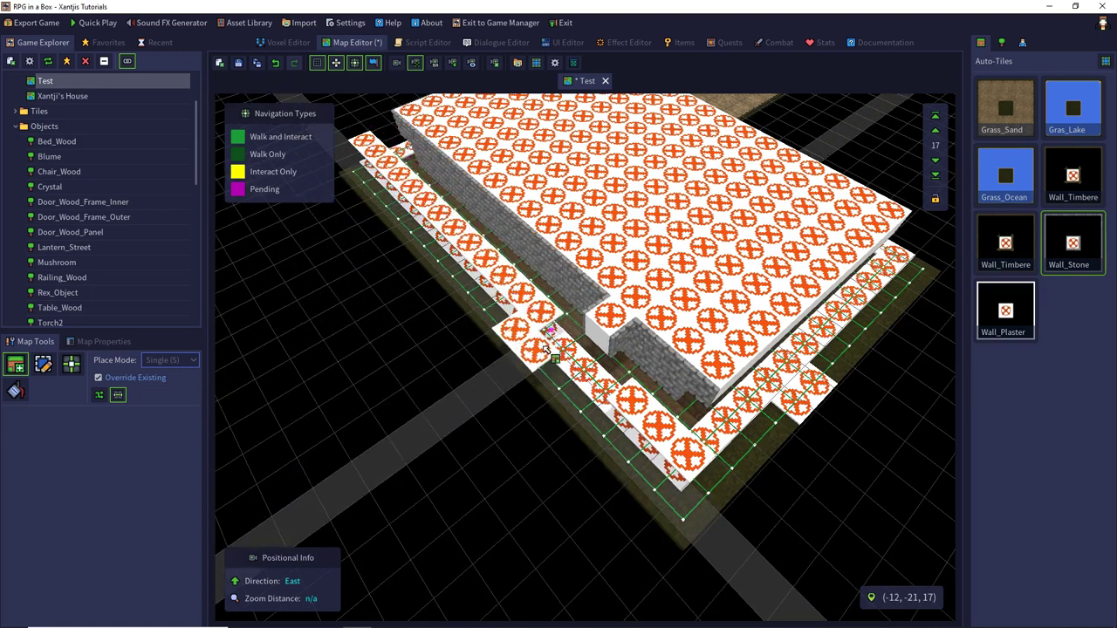
Paint a second Wall_Stone layer at height 17 over the outer ring along the west and south sides
middle_click_drag(555, 334, 661, 403)
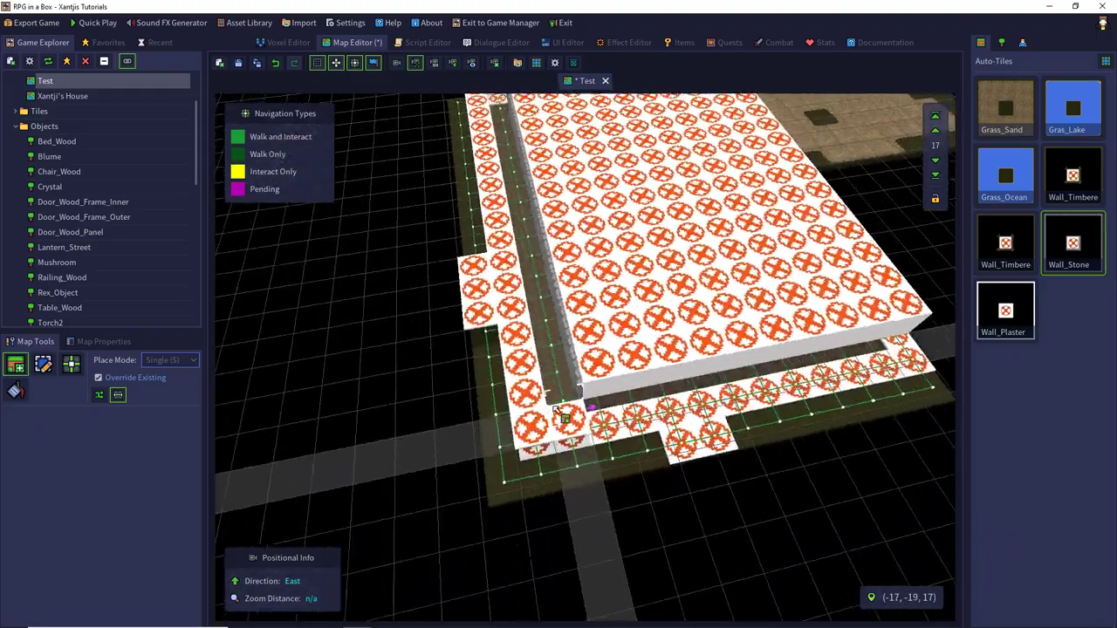
key("d")
mouse_move(555, 409)
left_mouse_down()
mouse_move(561, 387)
mouse_move(600, 393)
left_mouse_up()
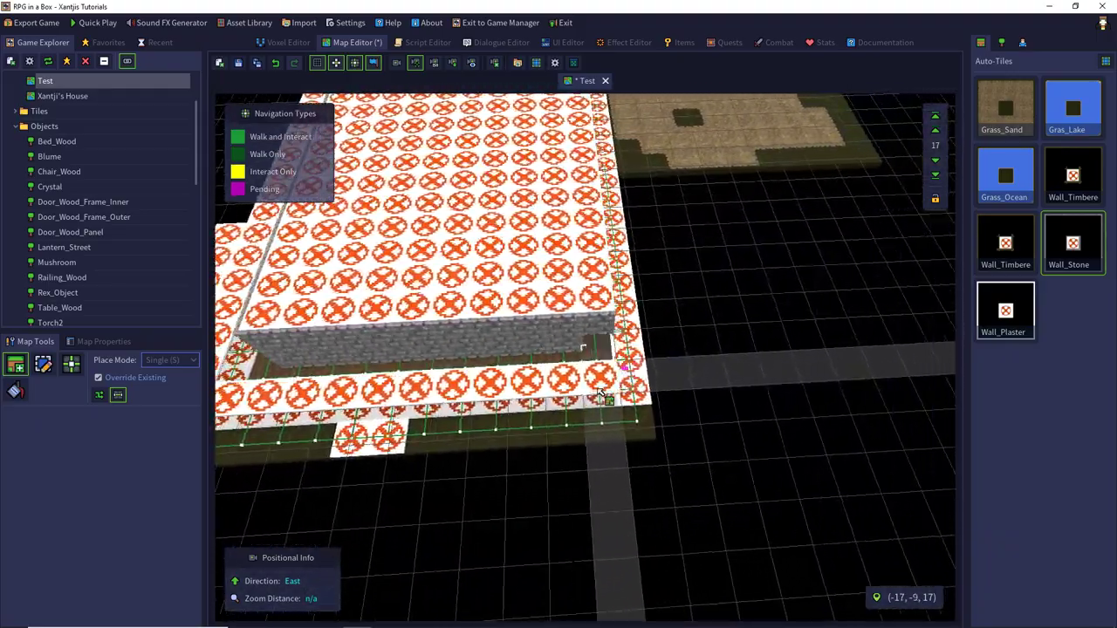
mouse_move(601, 394)
middle_mouse_down()
mouse_move(660, 369)
mouse_move(579, 357)
mouse_move(448, 369)
mouse_move(464, 426)
middle_mouse_up()
key("d")
left_click_drag(477, 431, 662, 386)
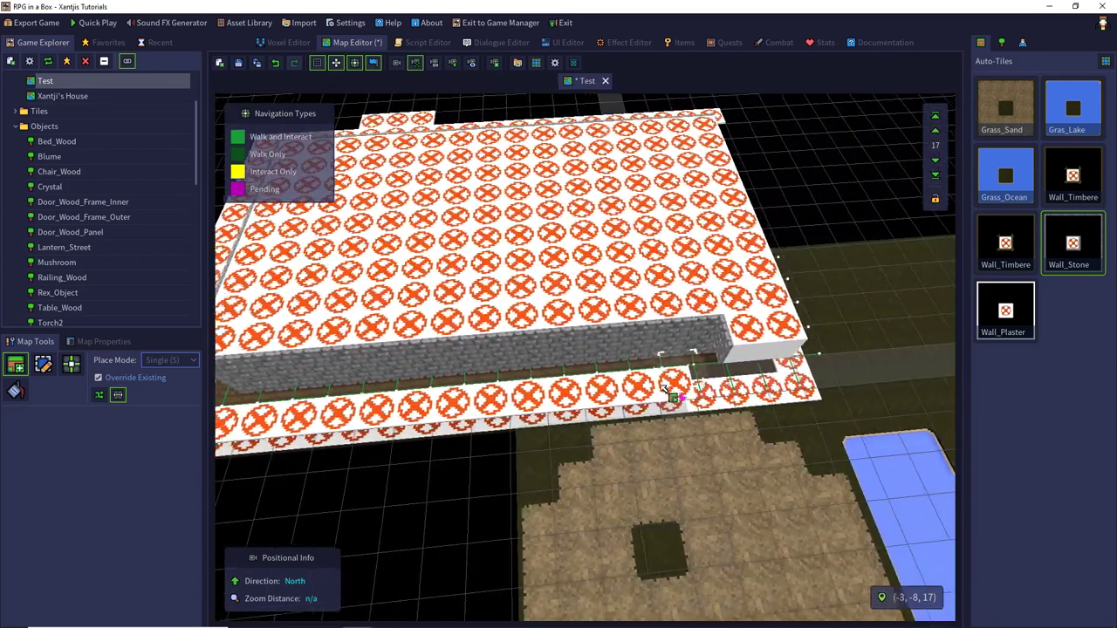
Extend the southern strip into the house with Wall_Stone at heights 1 and 17, forming an entrance recess three tiles wide and two deep
middle_click_drag(663, 390, 706, 319)
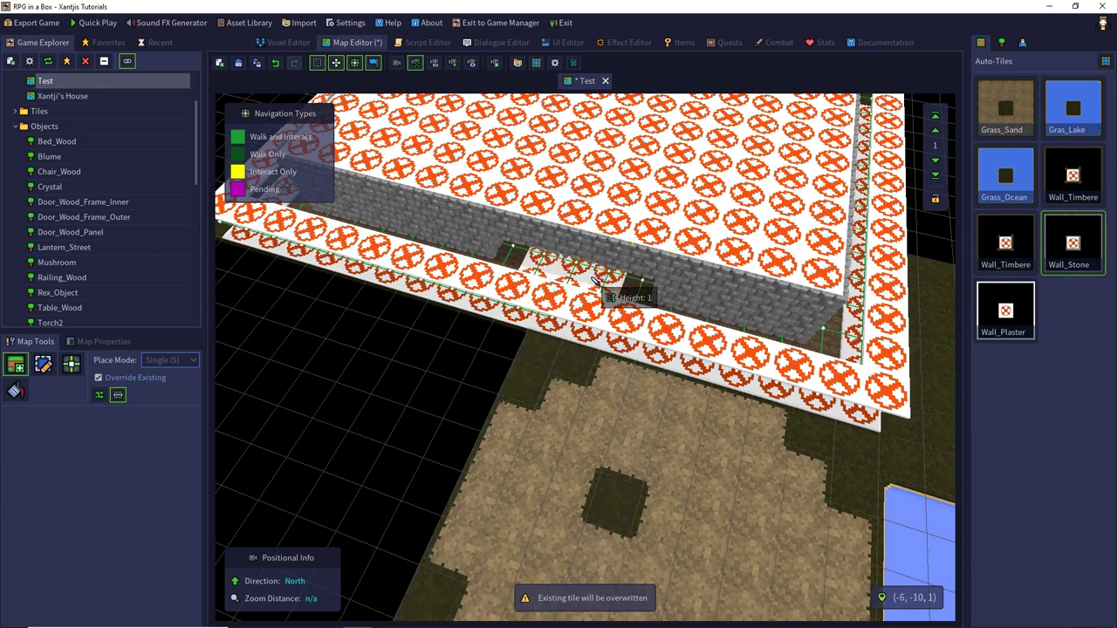
scroll(608, 279, "up", 1)
right_click_drag(626, 269, 577, 257)
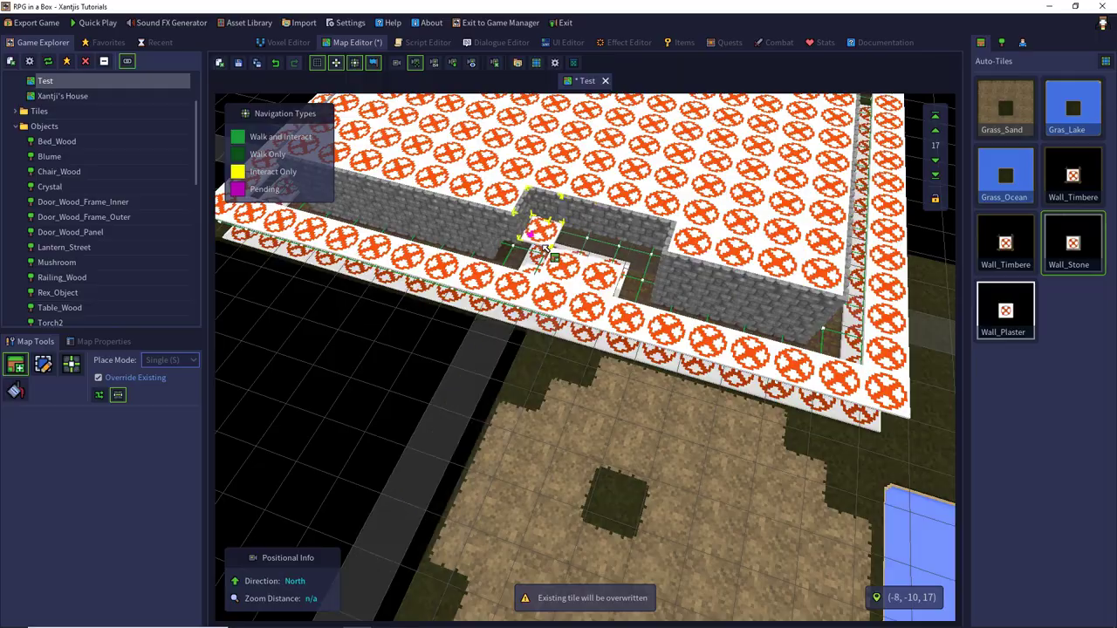
middle_click_drag(605, 259, 443, 260)
key("q")
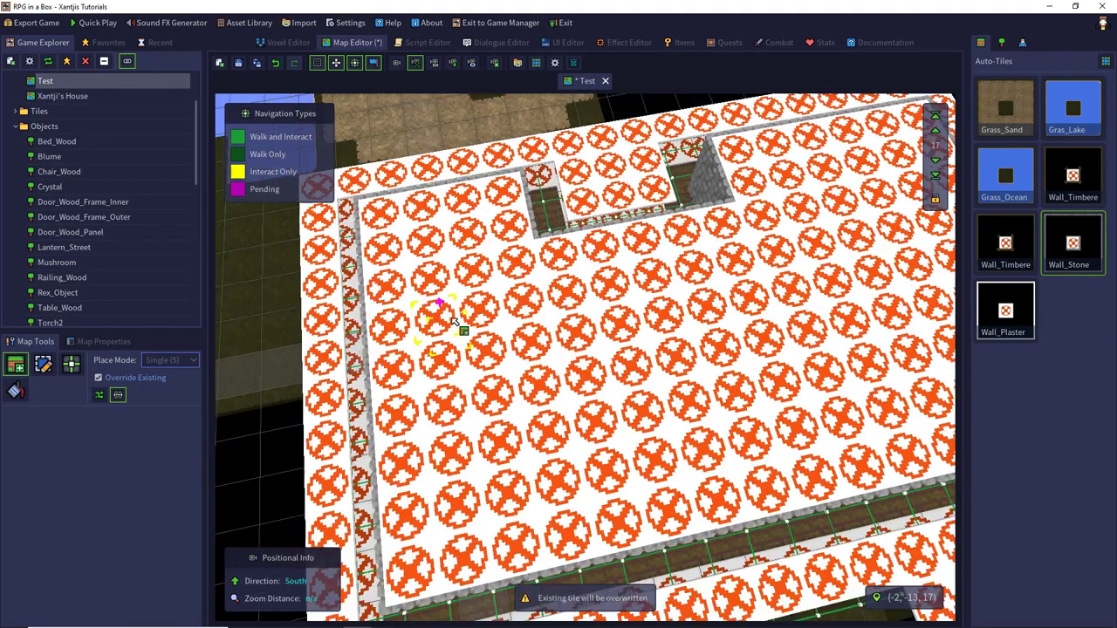
Choose the second timbered-wall auto-tile and paint a room four tiles wide across the house's full depth at the east end, at height 17
scroll(454, 322, "down", 1)
mouse_move(585, 337)
middle_mouse_down()
mouse_move(543, 323)
mouse_move(568, 334)
middle_mouse_up()
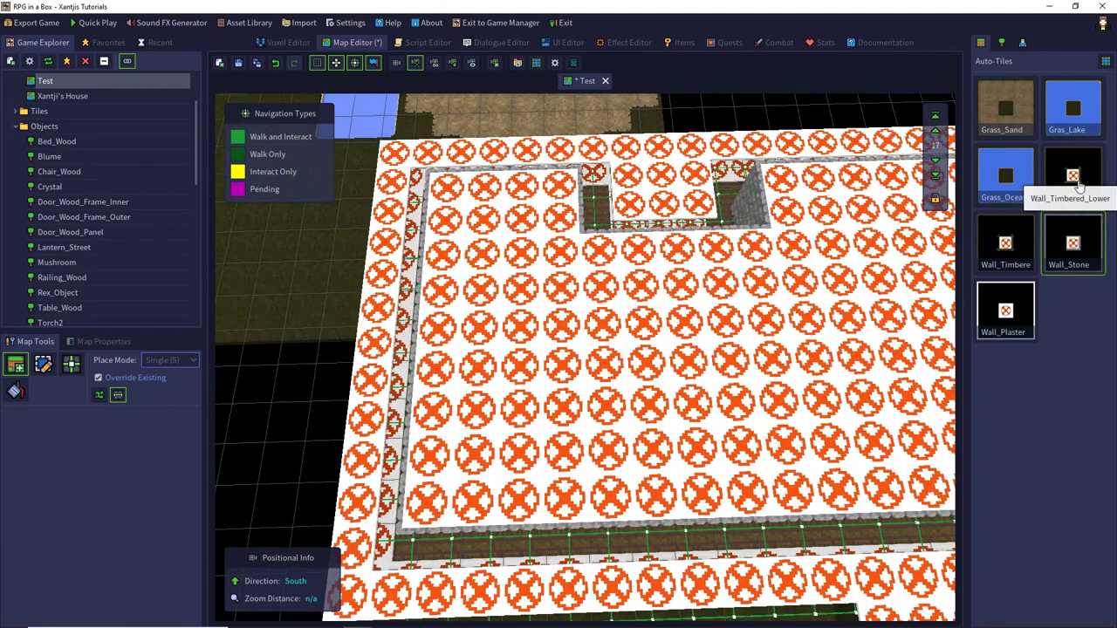
left_click(1016, 243)
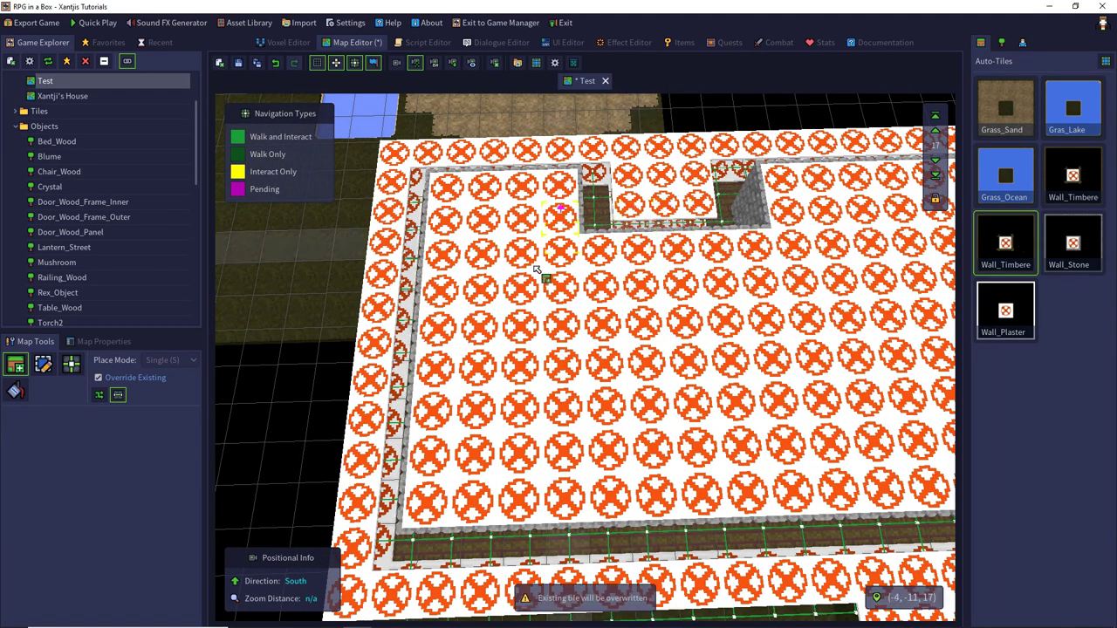
left_click(465, 214)
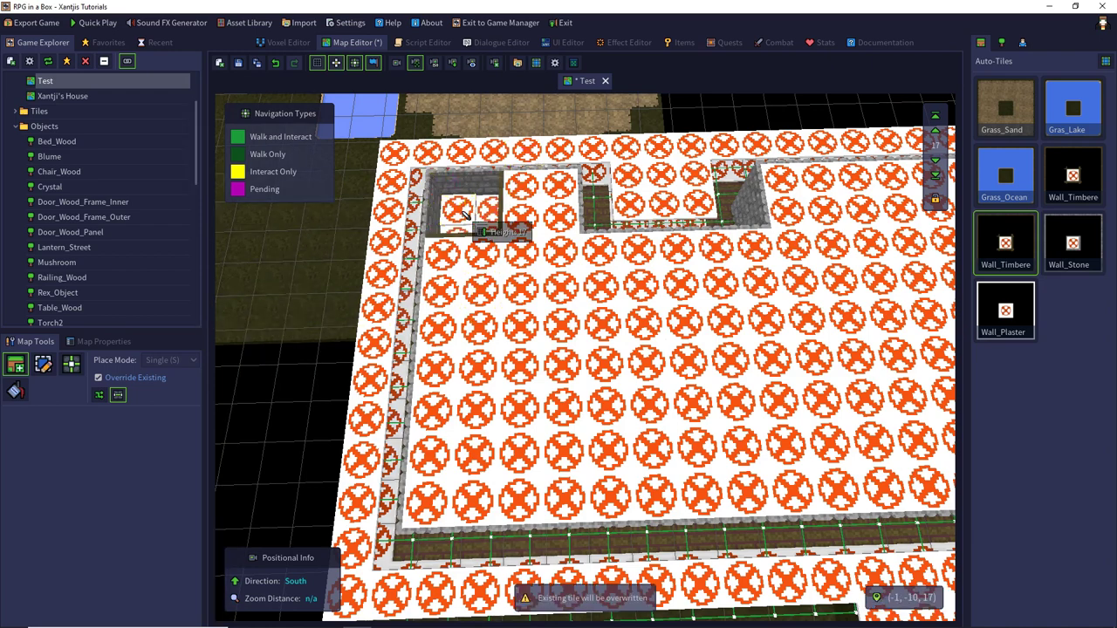
key("ctrl+z")
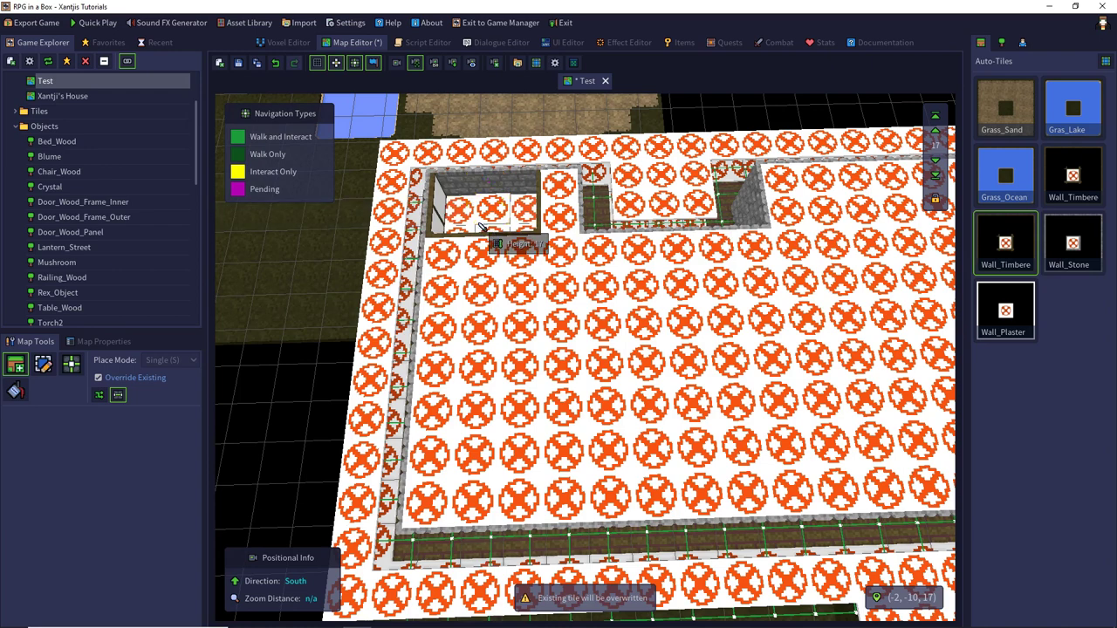
key("ctrl+z")
left_click(482, 235)
mouse_move(481, 235)
left_mouse_down()
mouse_move(524, 253)
mouse_move(523, 488)
mouse_move(493, 432)
mouse_move(488, 321)
left_mouse_up()
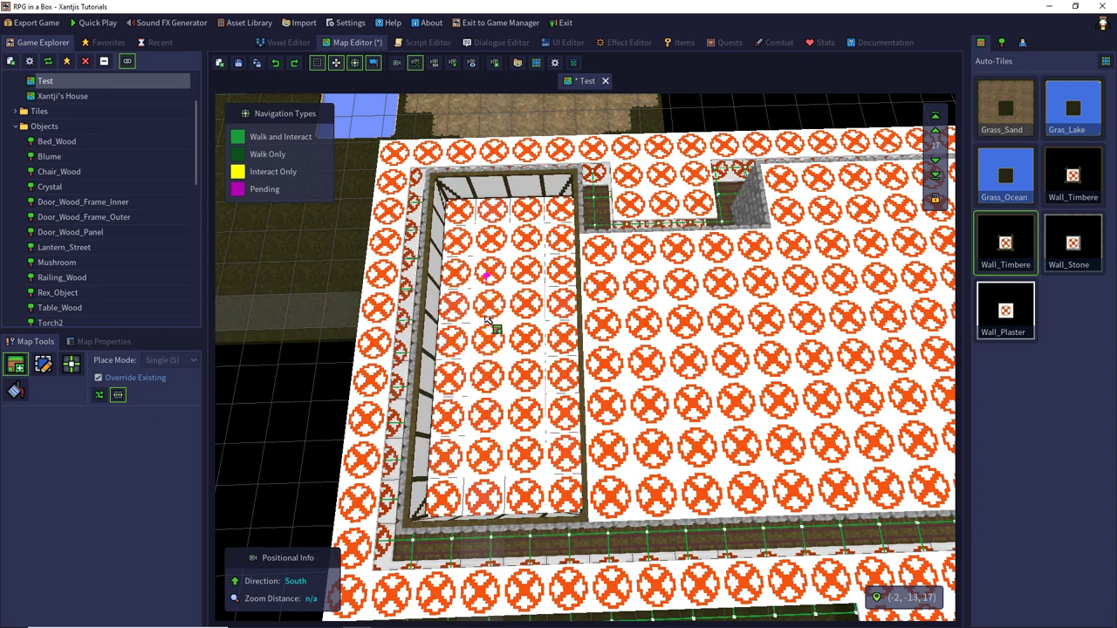
Choose the Wall_Plaster auto-tile and paint two rooms separated by a wall in the middle of the house at height 17
key("Right")
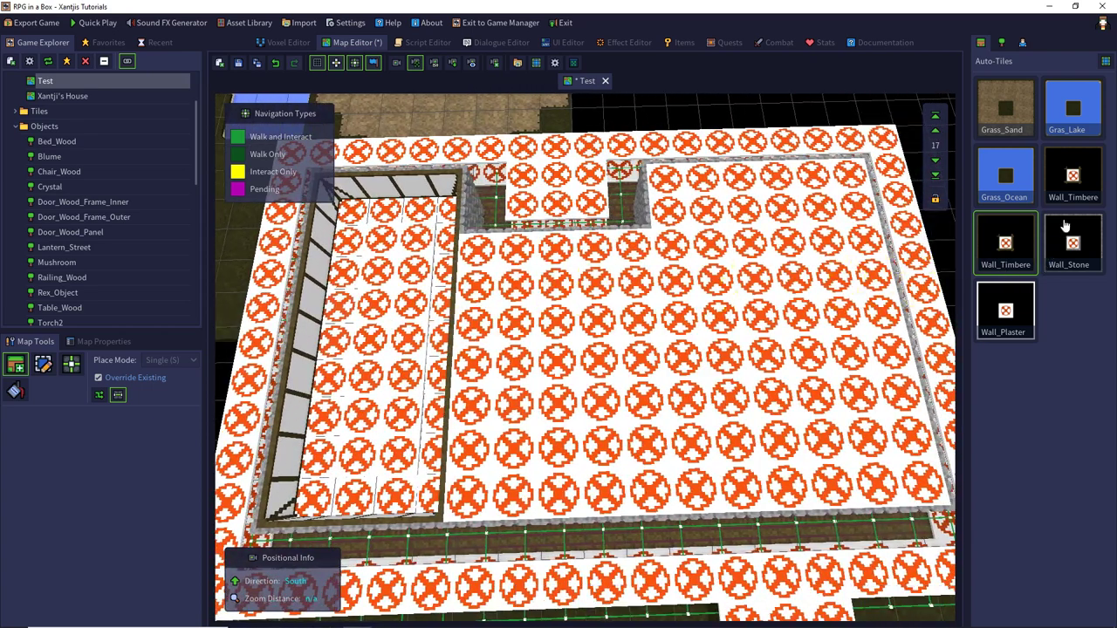
left_click(1014, 312)
key("d")
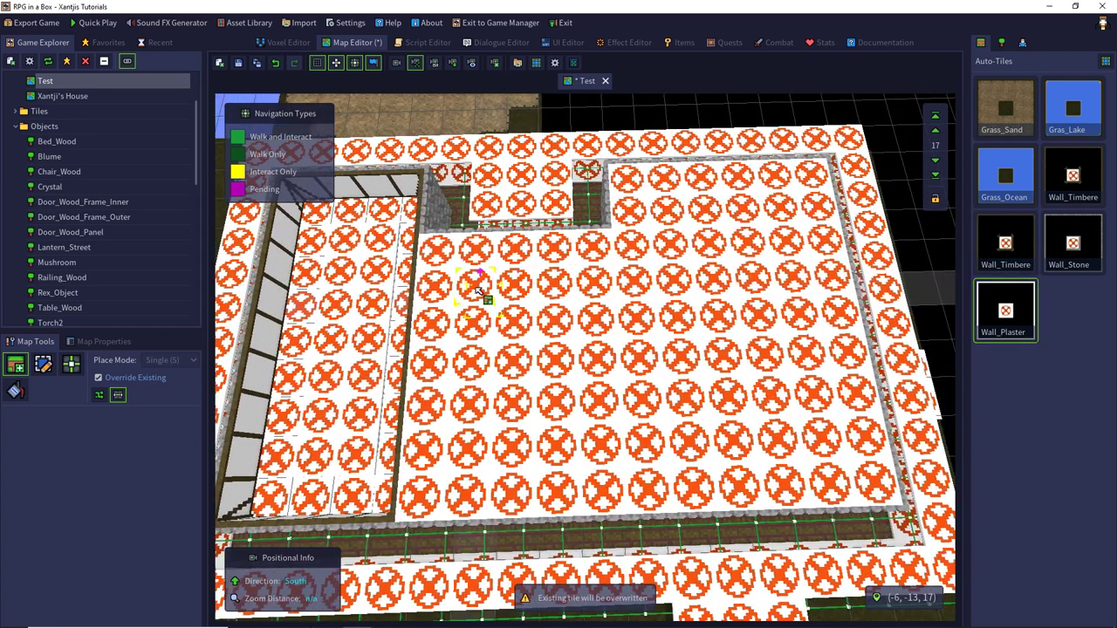
left_click_drag(545, 287, 552, 286)
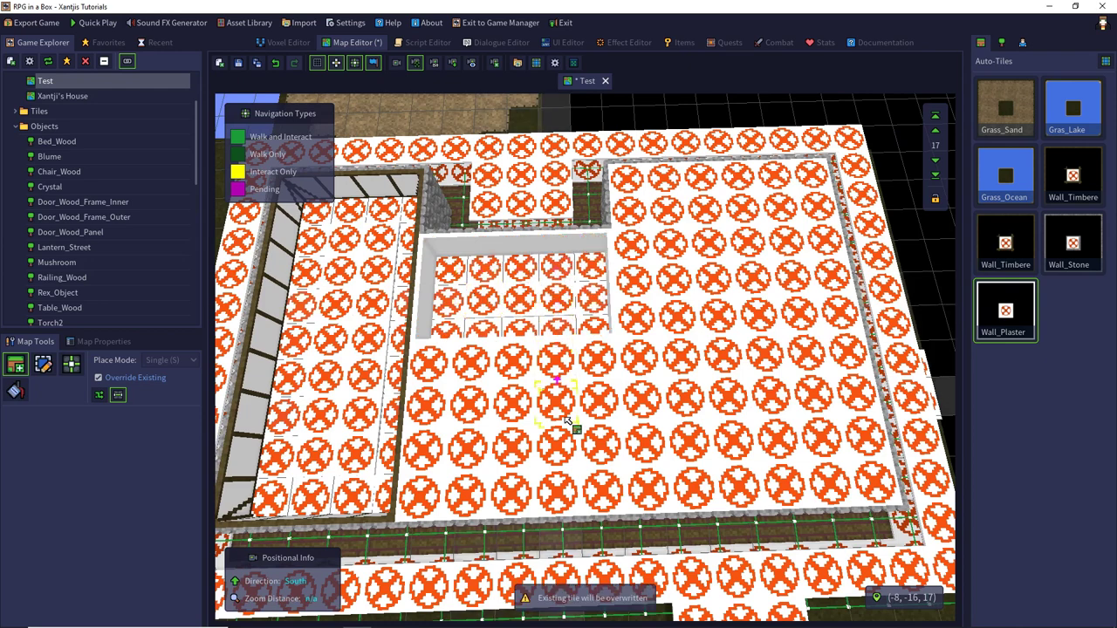
mouse_move(564, 417)
left_mouse_down()
mouse_move(565, 428)
mouse_move(507, 460)
mouse_move(483, 452)
mouse_move(479, 410)
left_mouse_up()
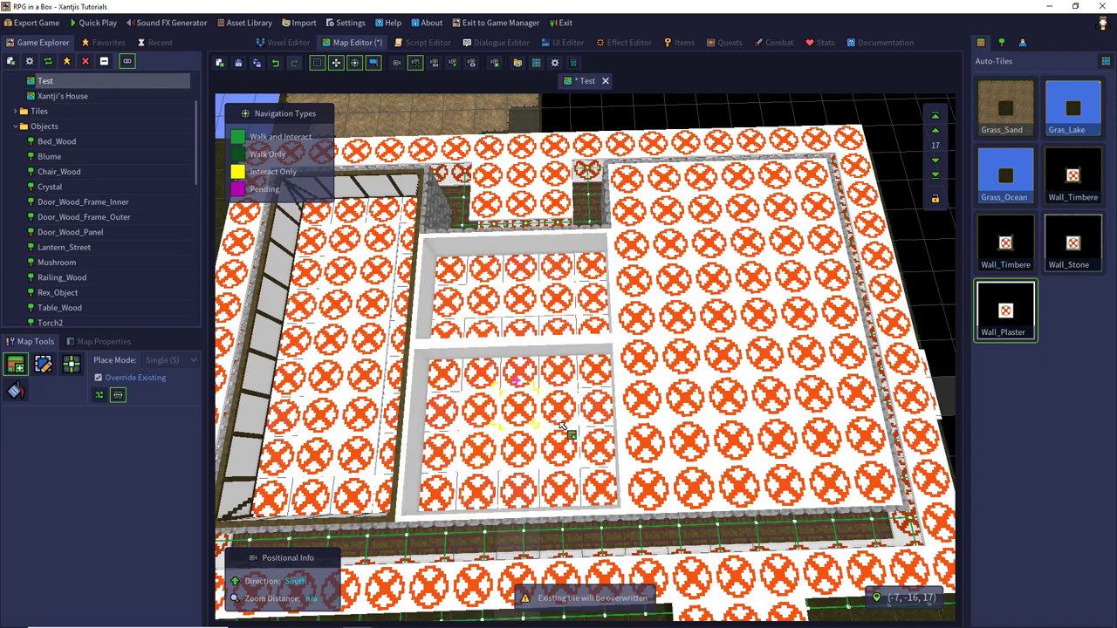
Paint the western part of the house with Wall_Plaster, divided into a hall, a small corner room and a side room open to the hall
key("d")
left_click(597, 439)
left_click_drag(598, 440, 601, 384)
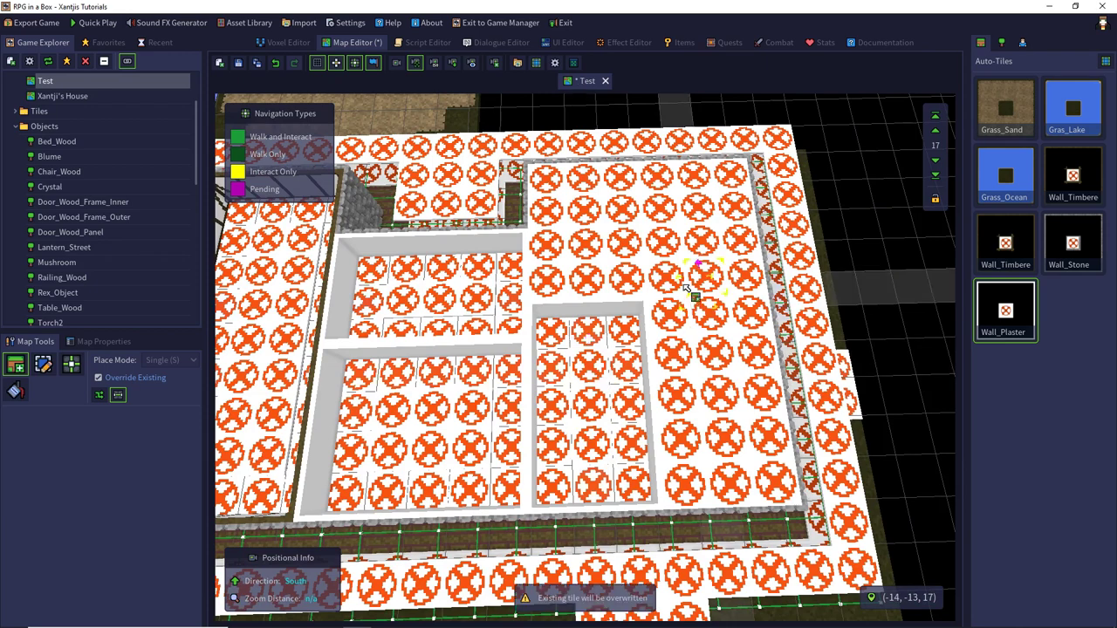
left_click_drag(586, 218, 599, 294)
mouse_move(696, 316)
left_mouse_down()
mouse_move(716, 448)
mouse_move(668, 398)
mouse_move(646, 336)
left_mouse_up()
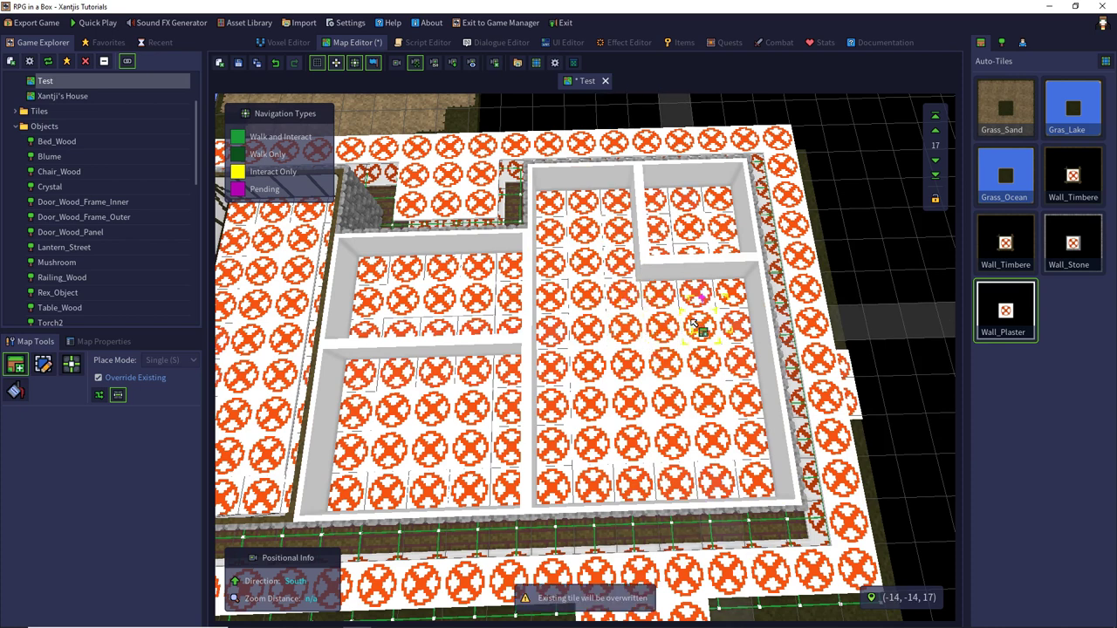
mouse_move(705, 312)
left_mouse_down()
mouse_move(668, 264)
mouse_move(673, 354)
mouse_move(695, 370)
mouse_move(696, 307)
left_mouse_up()
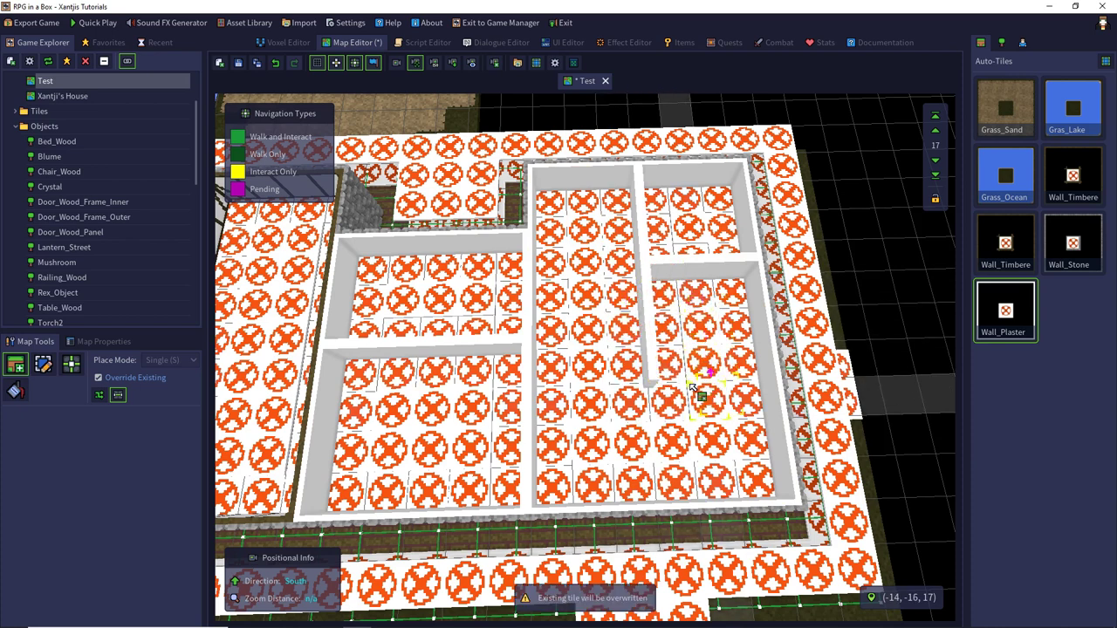
Switch to box selection and clear the height 17 filler blocks inside the timbered and plastered rooms
key("a")
key("a")
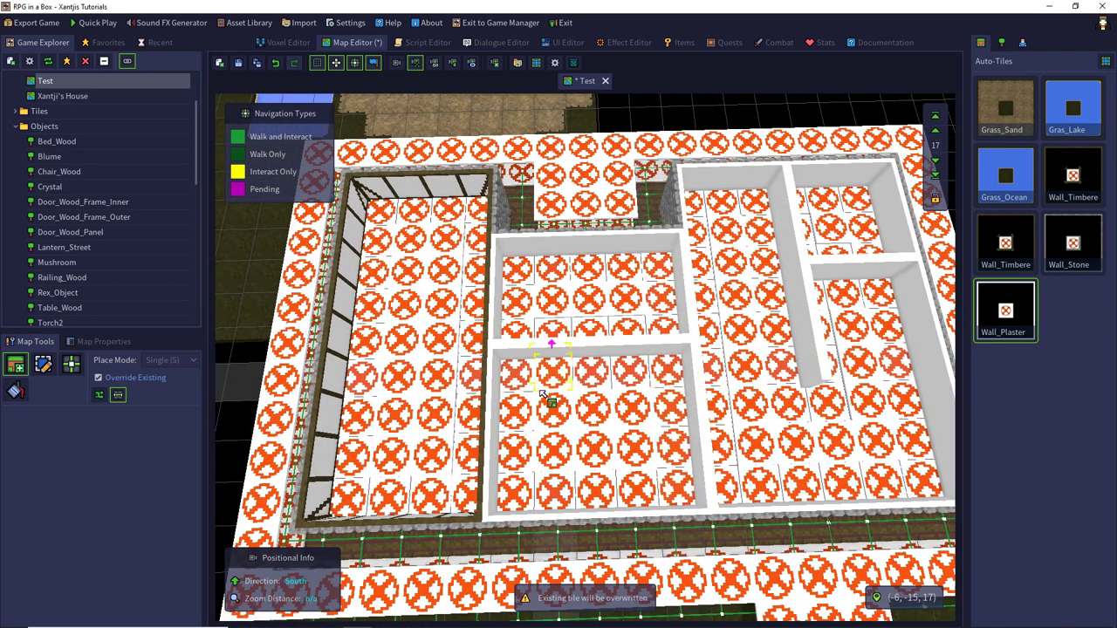
left_click(46, 367)
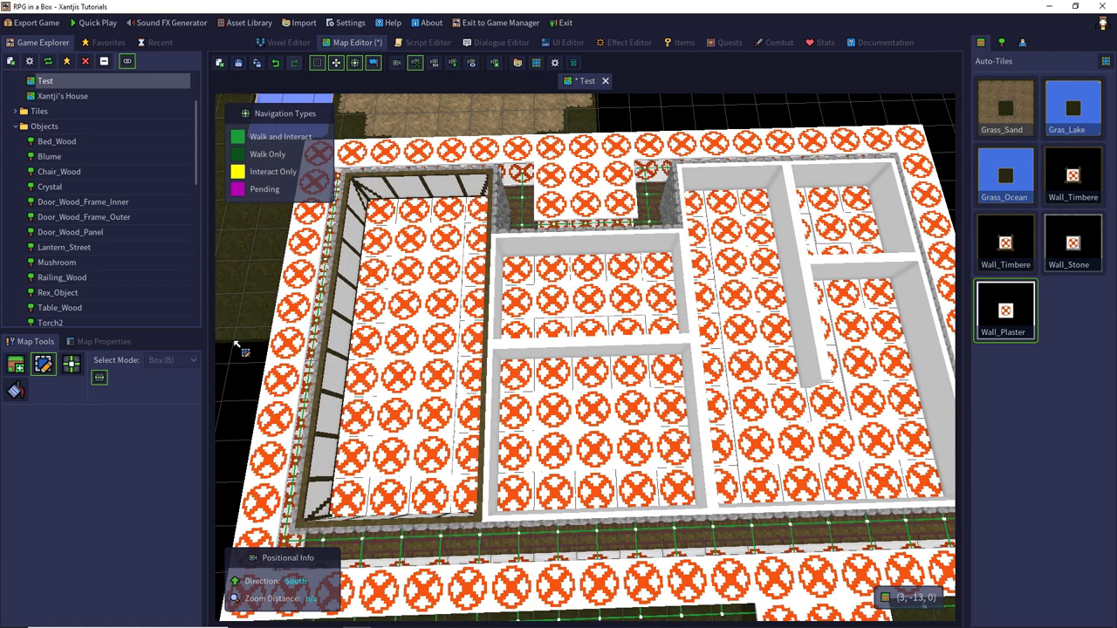
left_click_drag(408, 231, 439, 449)
left_click_drag(548, 307, 621, 305)
left_click_drag(569, 408, 633, 447)
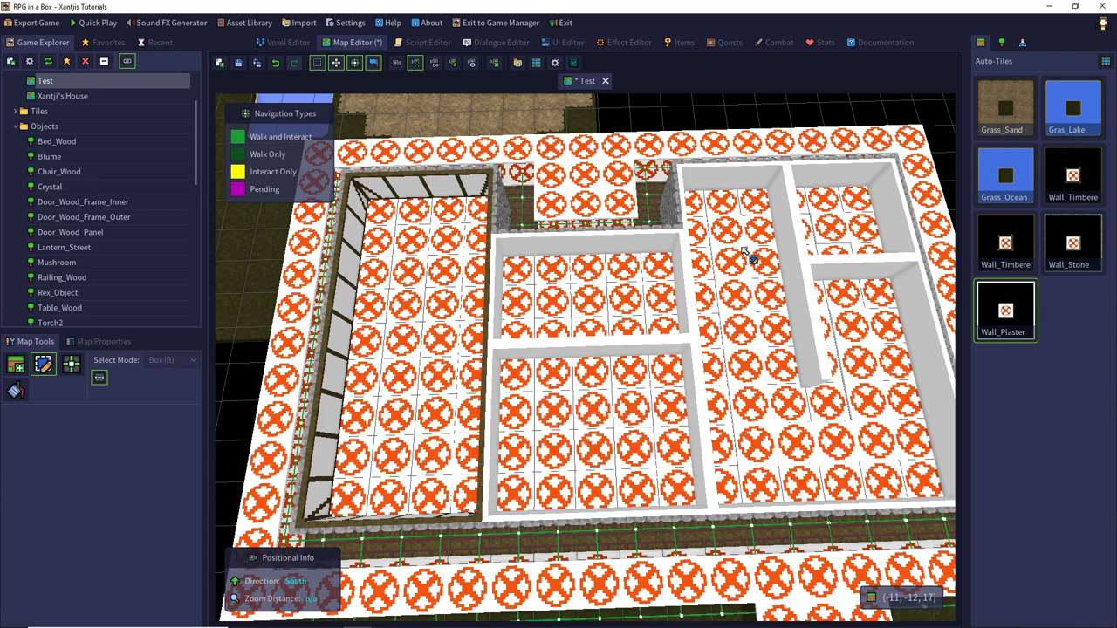
left_click_drag(736, 232, 899, 442)
left_click_drag(848, 321, 860, 400)
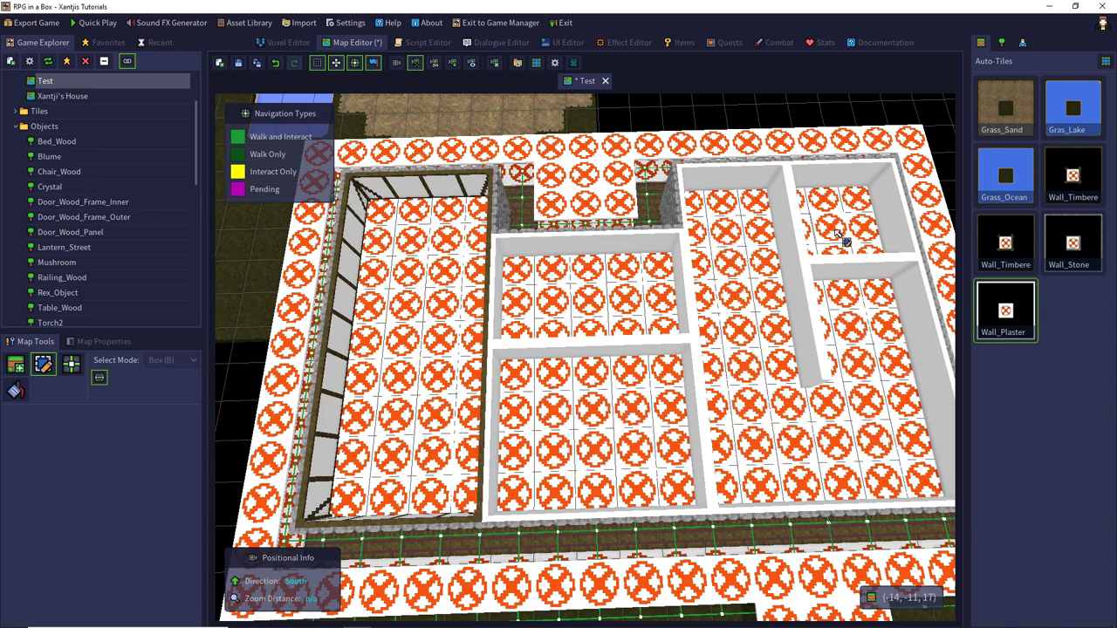
Delete the height 17 blocks in the entrance recess and along the southern strip east of it
left_click_drag(627, 203, 558, 145)
left_click_drag(527, 148, 332, 151)
scroll(333, 347, "down", 2)
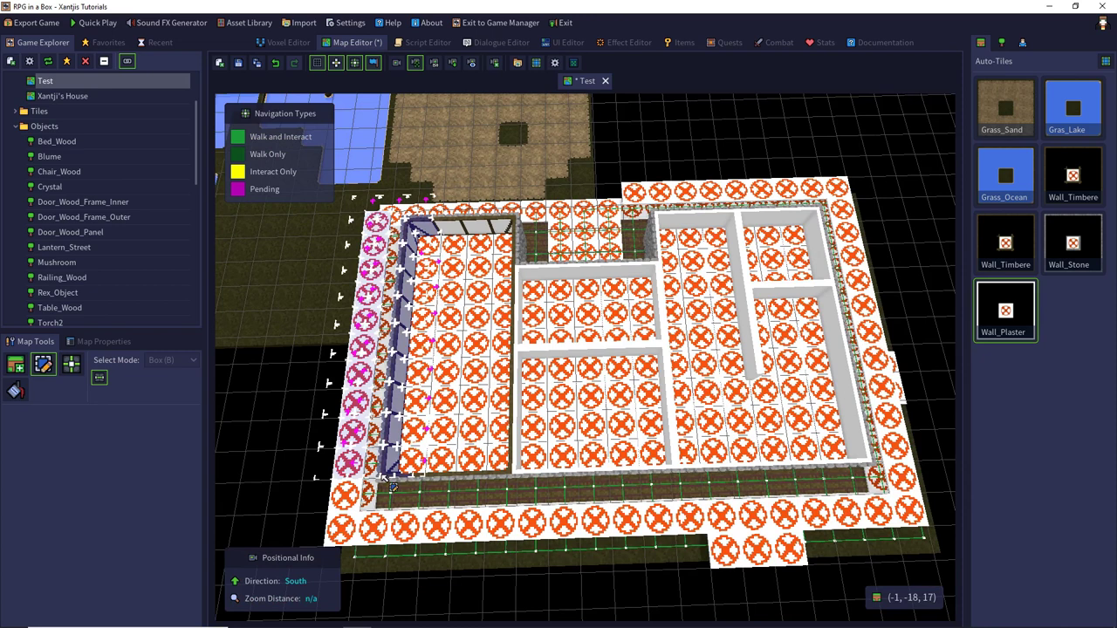
Delete the height 17 outer blocks along the east, north and west sides and the rest of the south side
left_click_drag(392, 487, 390, 488)
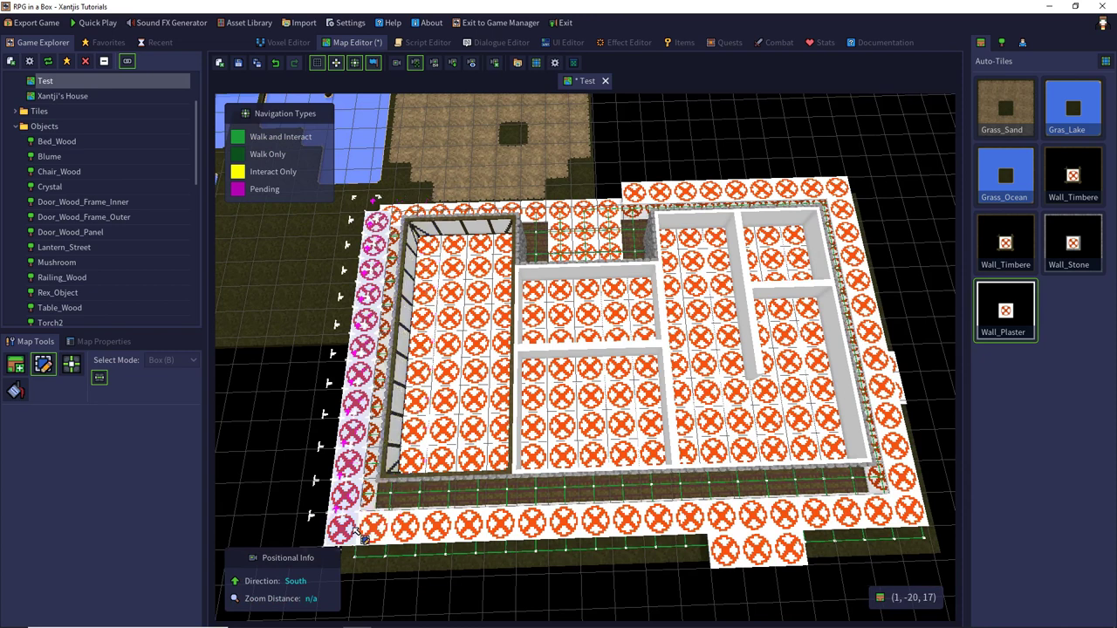
left_click_drag(353, 528, 902, 504)
left_click_drag(794, 541, 733, 542)
key("Delete")
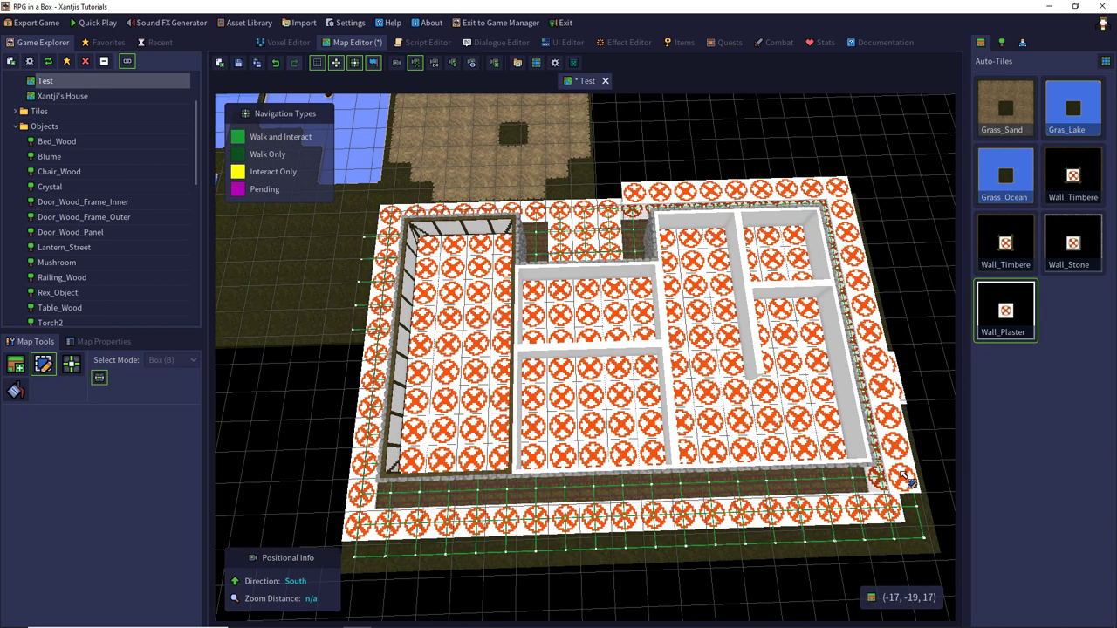
left_click_drag(903, 476, 816, 231)
left_click_drag(833, 188, 647, 199)
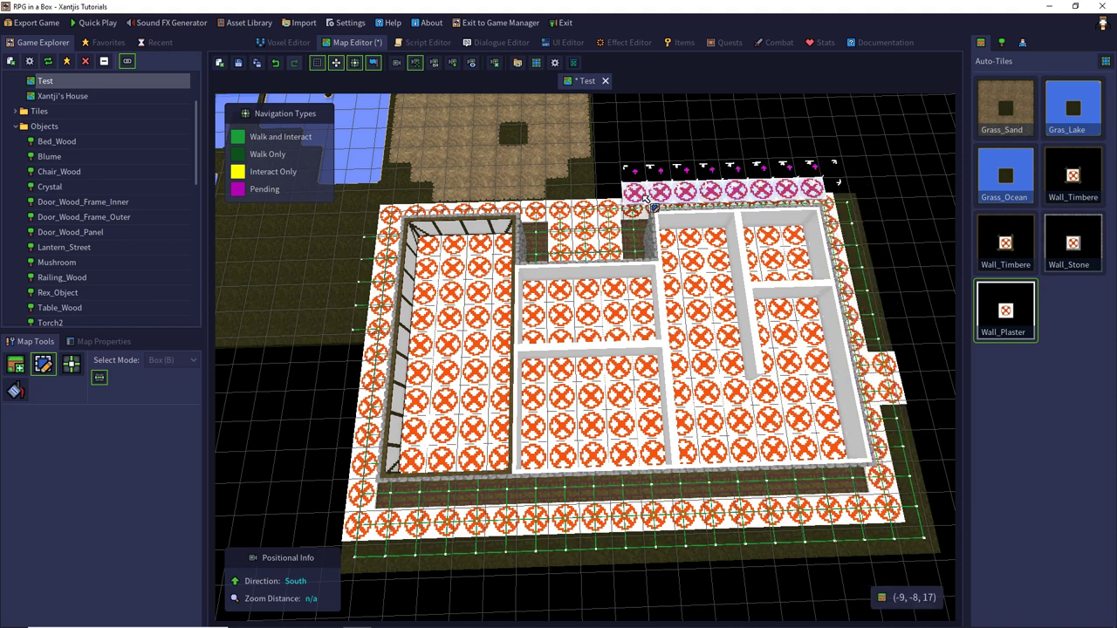
Paint the timbered wall auto-tile at height 1 along the inside of the eastern timbered room
left_click(597, 323)
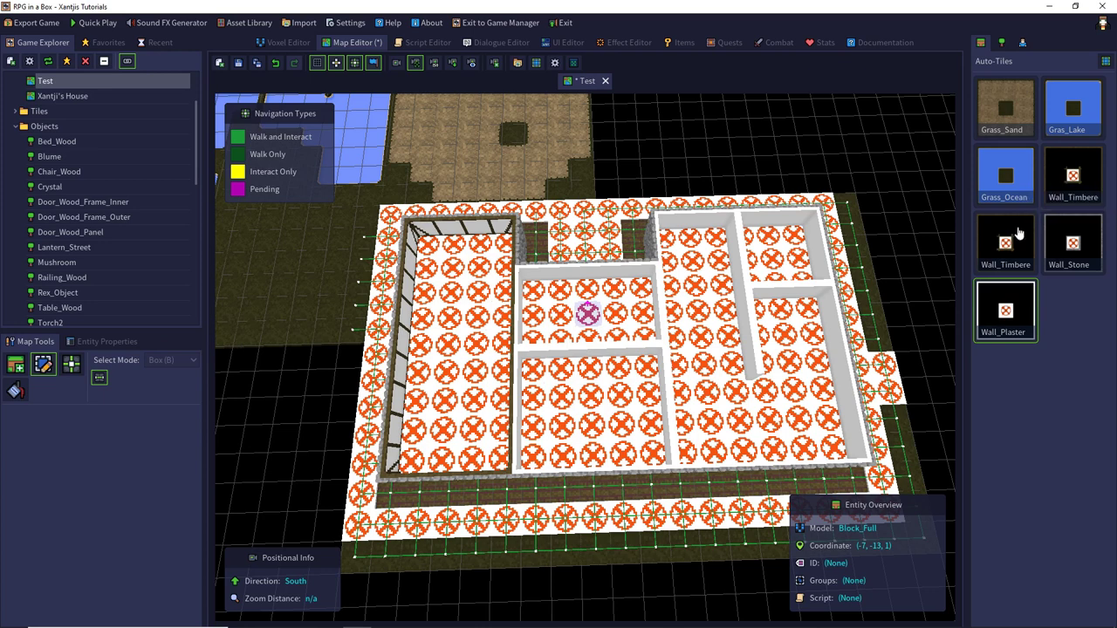
left_click(1061, 178)
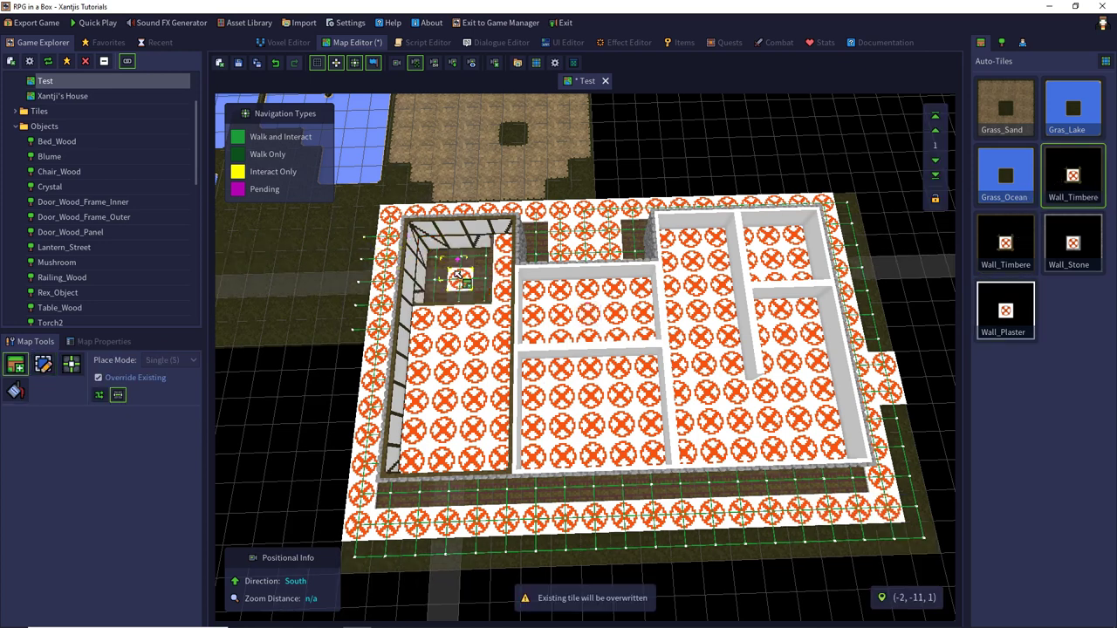
mouse_move(475, 278)
left_mouse_down()
mouse_move(463, 297)
mouse_move(447, 427)
mouse_move(479, 376)
mouse_move(479, 338)
left_mouse_up()
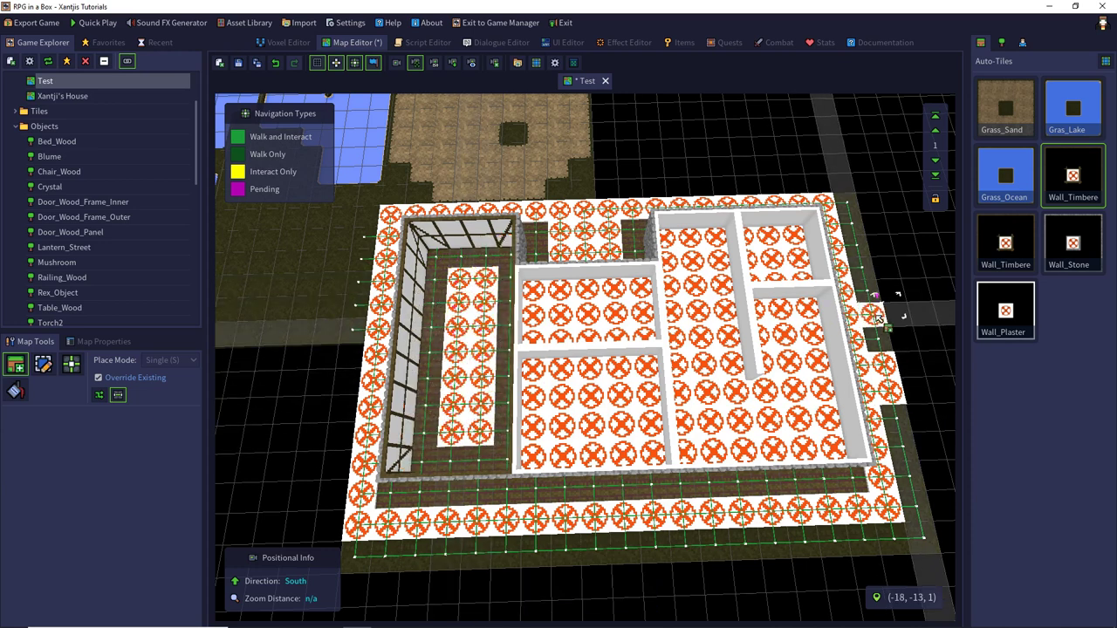
Paint Wall_Plaster at height 1 inside the two middle rooms and the western hall, side room and corner room
left_click(1017, 292)
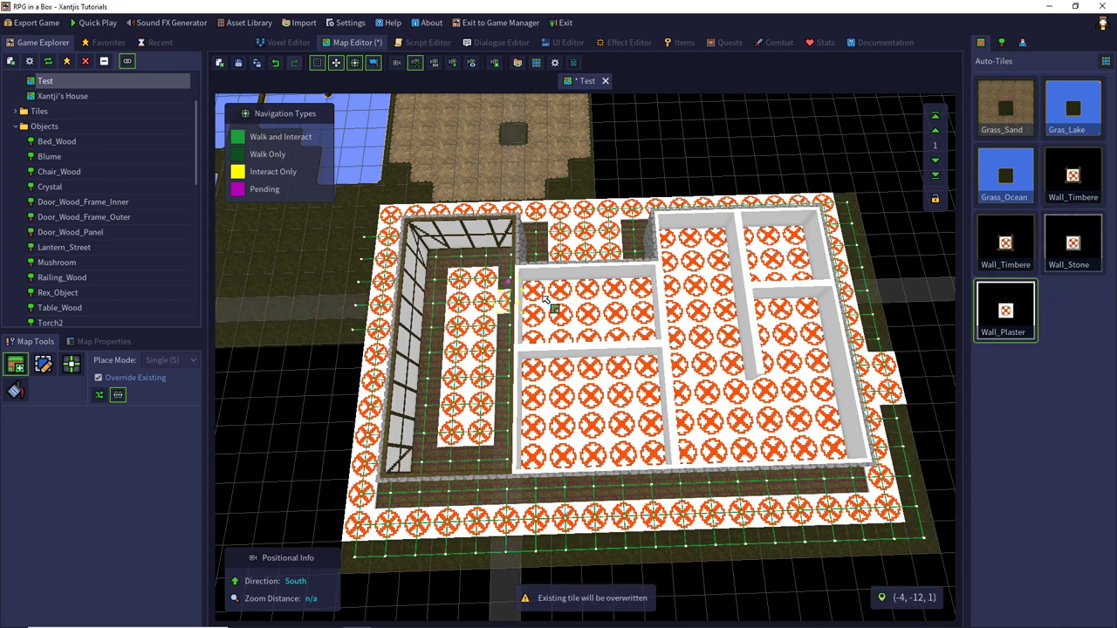
left_click_drag(568, 325, 608, 321)
mouse_move(569, 397)
left_mouse_down()
mouse_move(595, 428)
mouse_move(602, 399)
mouse_move(637, 406)
mouse_move(658, 430)
mouse_move(574, 435)
left_mouse_up()
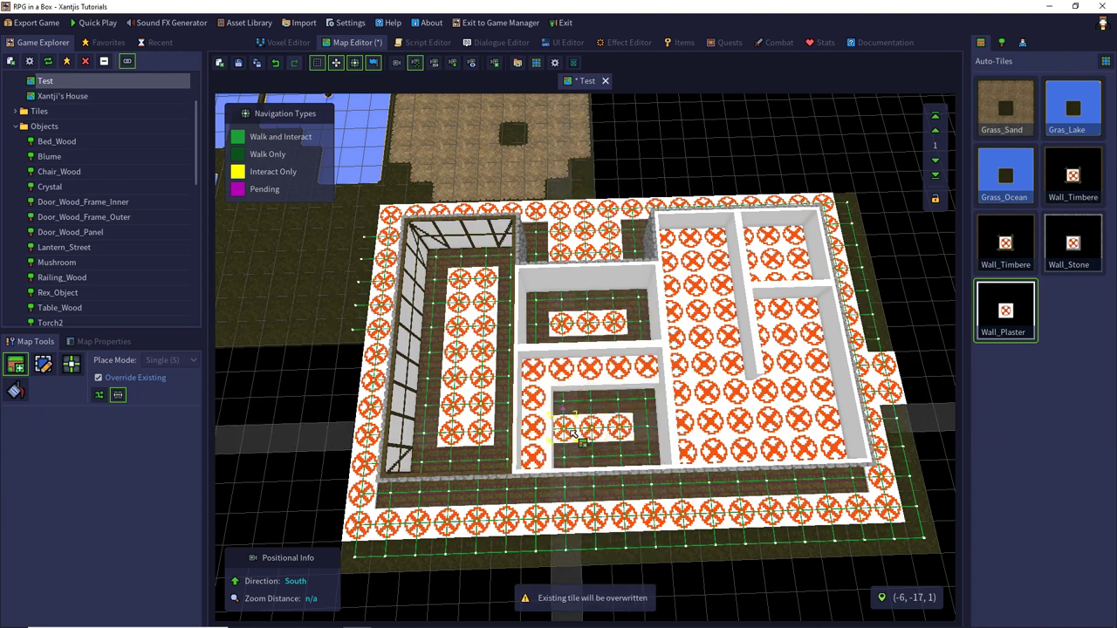
left_click(570, 431)
left_click(576, 407)
left_click(596, 407)
left_click(611, 406)
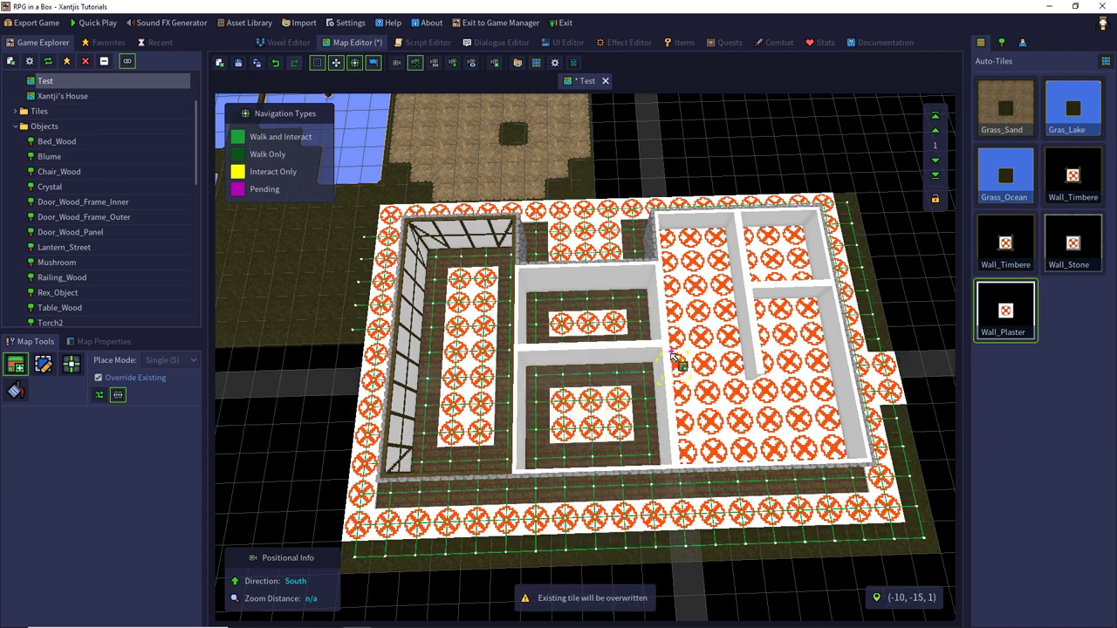
key("Right")
mouse_move(600, 262)
left_mouse_down()
mouse_move(622, 429)
mouse_move(693, 426)
mouse_move(686, 277)
left_mouse_up()
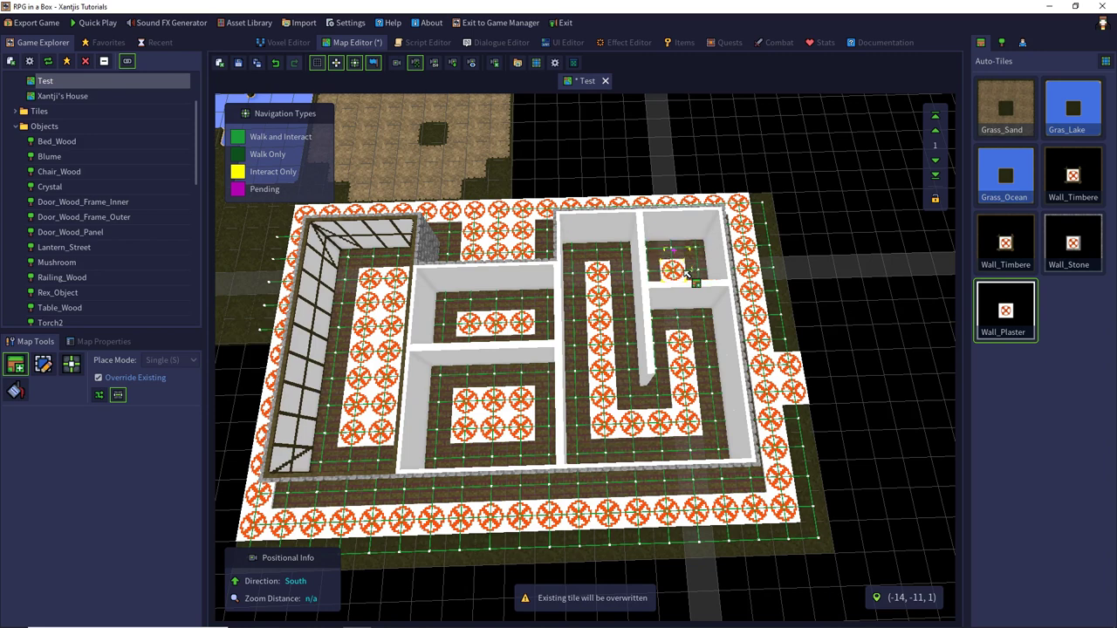
Switch to box selection and delete the height 1 filler blocks in the timbered room and the two middle rooms
left_click(48, 363)
left_click_drag(379, 304, 379, 431)
key("Delete")
left_click_drag(456, 391, 527, 429)
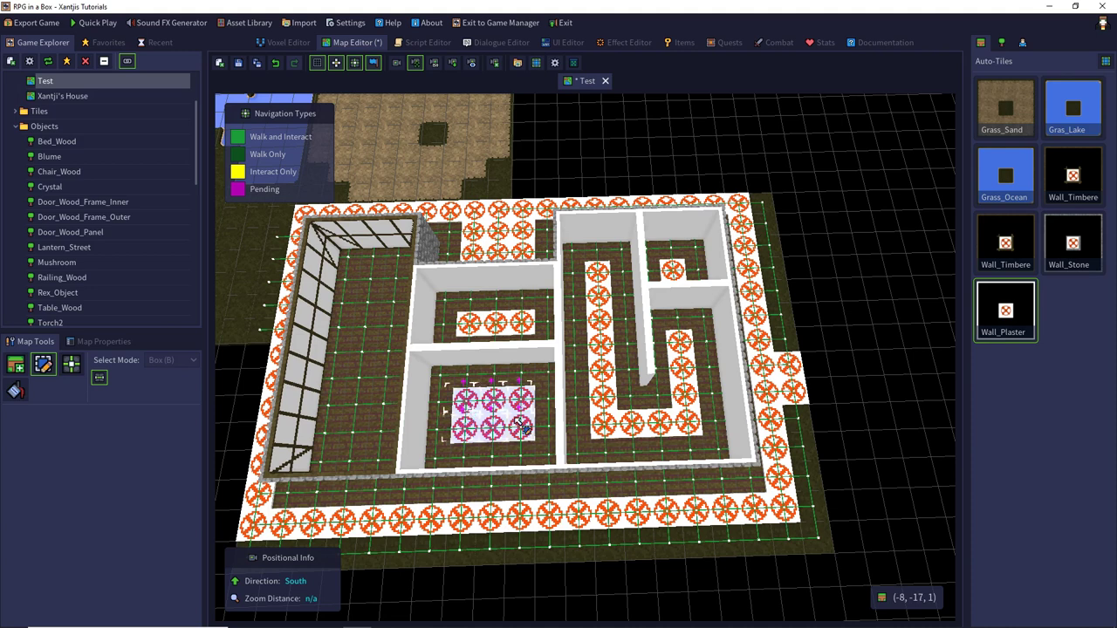
key("Delete")
left_click_drag(462, 316, 521, 325)
key("Delete")
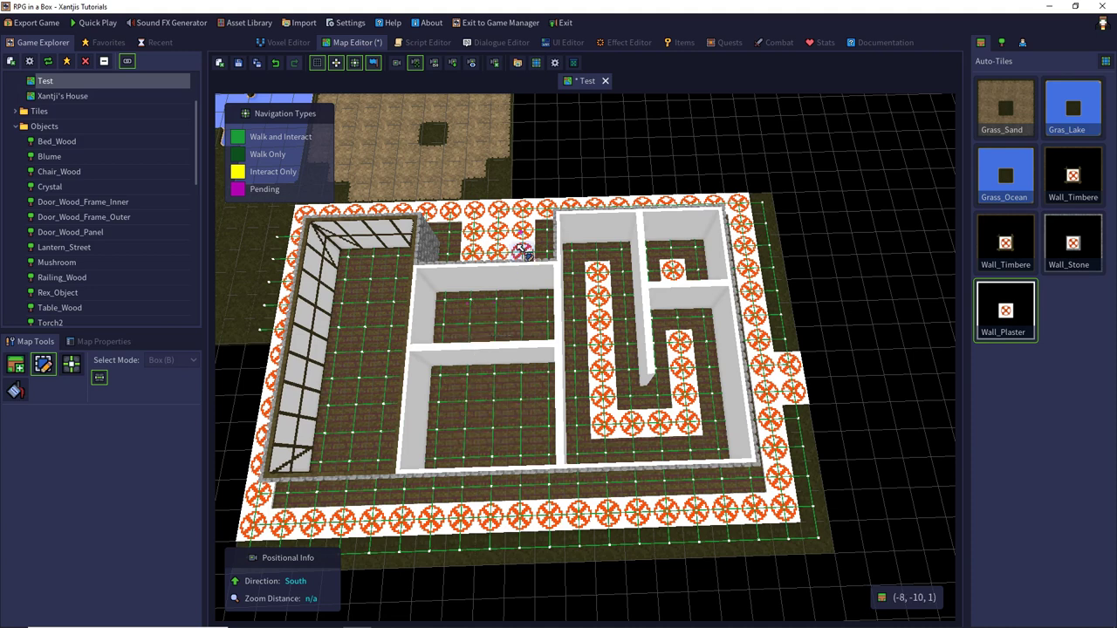
Delete the height 1 filler blocks in the entrance recess and in the western hall, side room and corner room
left_click_drag(521, 252, 476, 218)
key("Delete")
left_click_drag(597, 261, 685, 424)
key("Delete")
key("Delete")
left_click_drag(681, 331, 685, 396)
key("Delete")
left_click(675, 274)
key("Delete")
Delete the remaining height 1 outer blocks on all sides of the house
key("d")
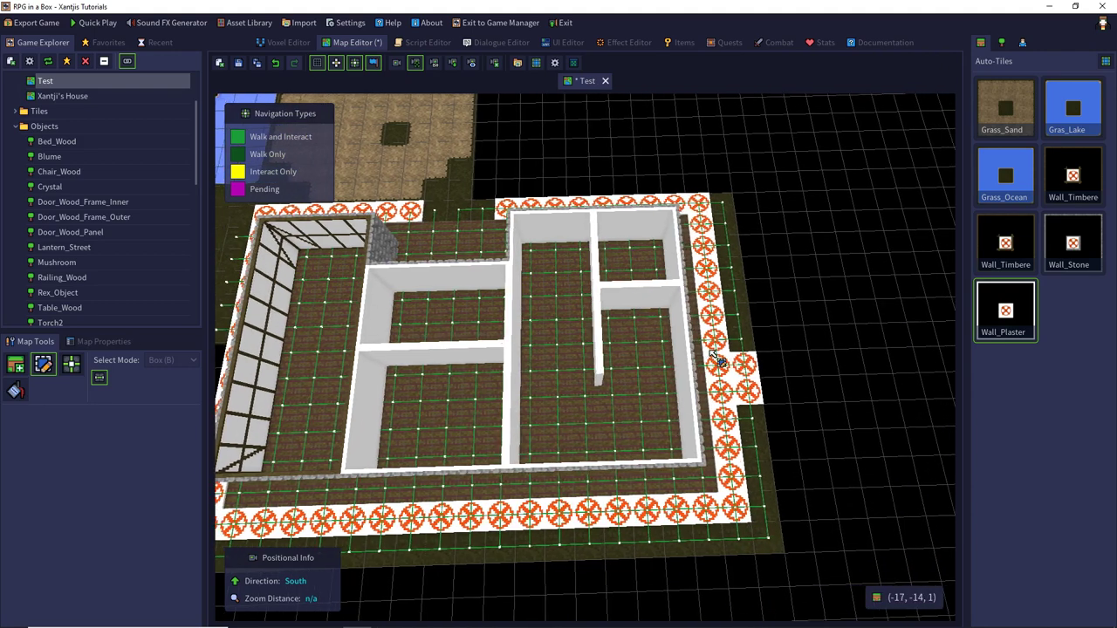
key("d")
left_click_drag(653, 212, 863, 209)
key("Delete")
key("a")
key("Delete")
key("Delete")
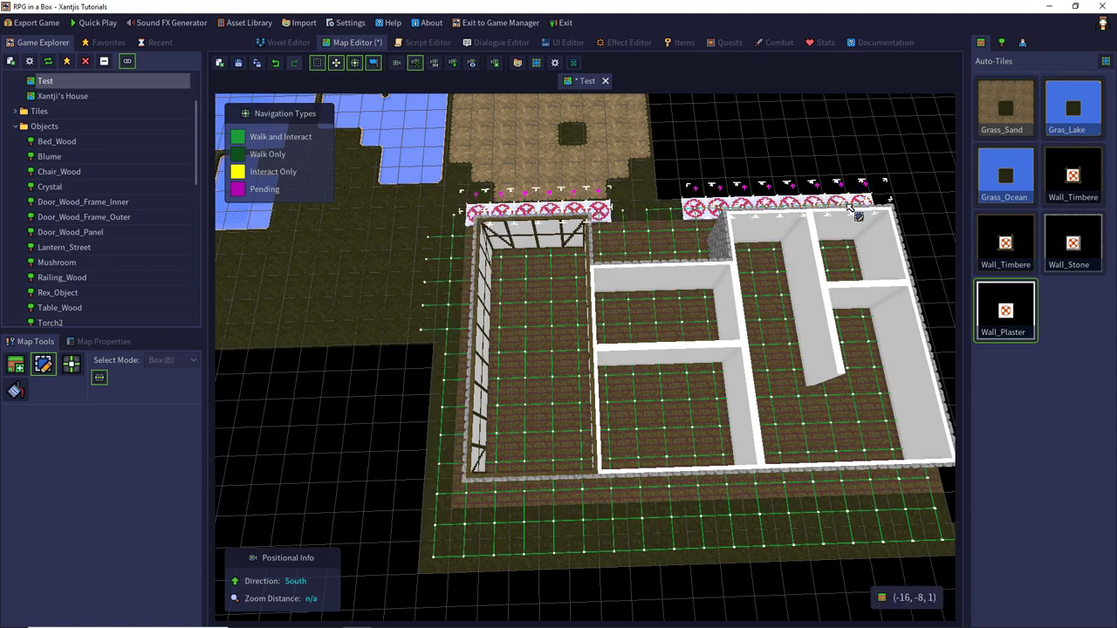
key("Delete")
Switch to single tile placement at height 0 and paint grass over the brown floor tiles along the south front and entrance recess
middle_click_drag(833, 220, 748, 295)
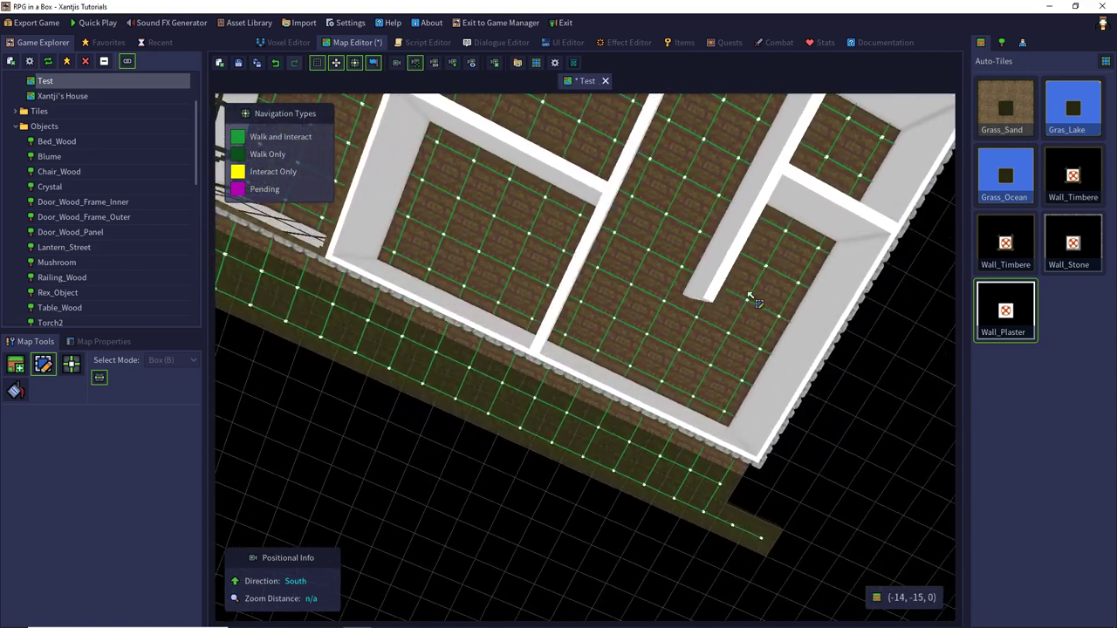
right_click_drag(752, 298, 313, 158)
key("d")
key("s")
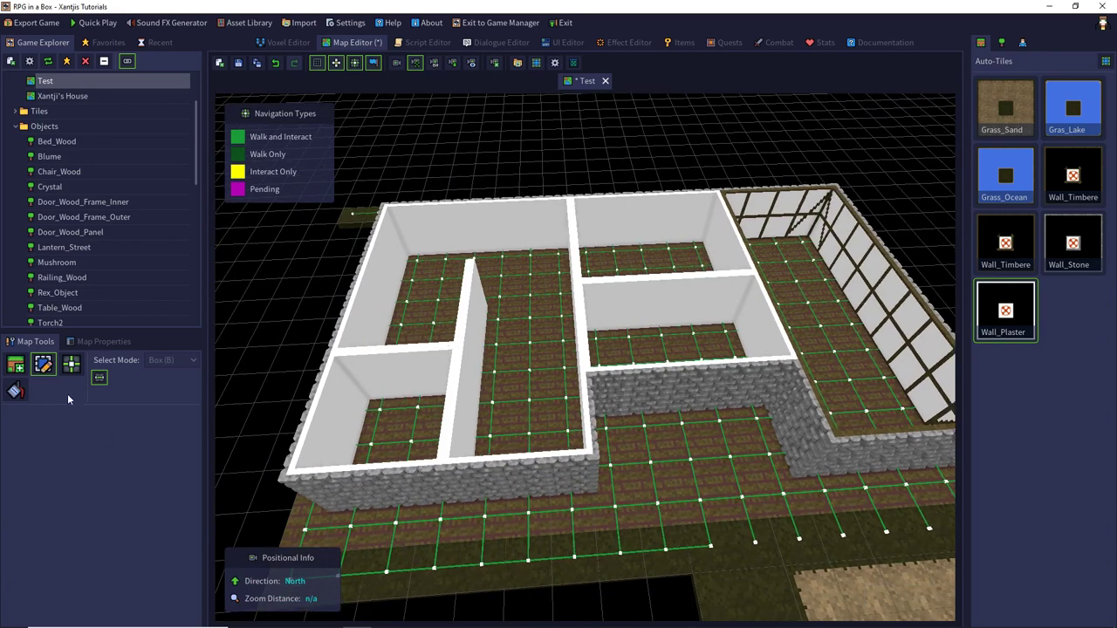
left_click(15, 365)
scroll(428, 574, "down", 1)
left_click(438, 571)
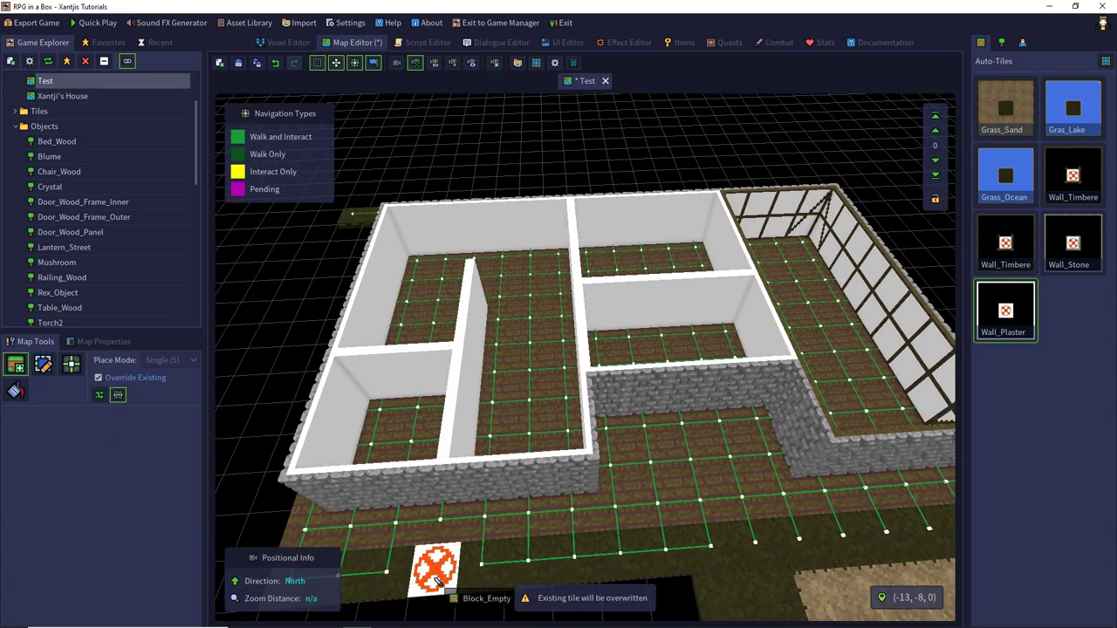
key("Escape")
left_click(434, 576)
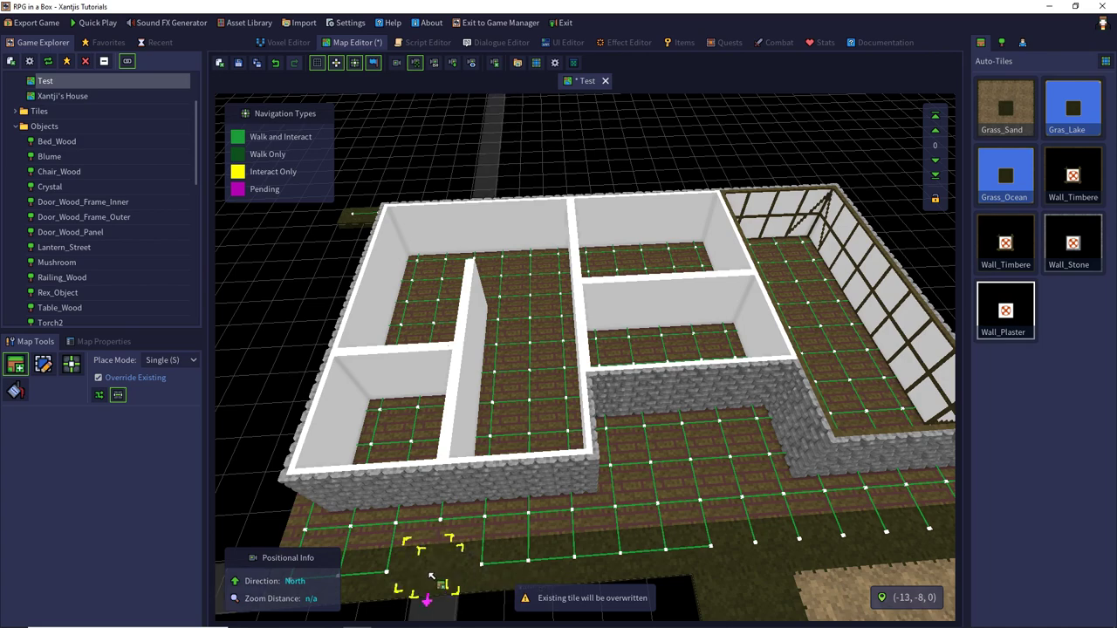
key("Left")
left_click_drag(415, 538, 527, 525)
key("Right")
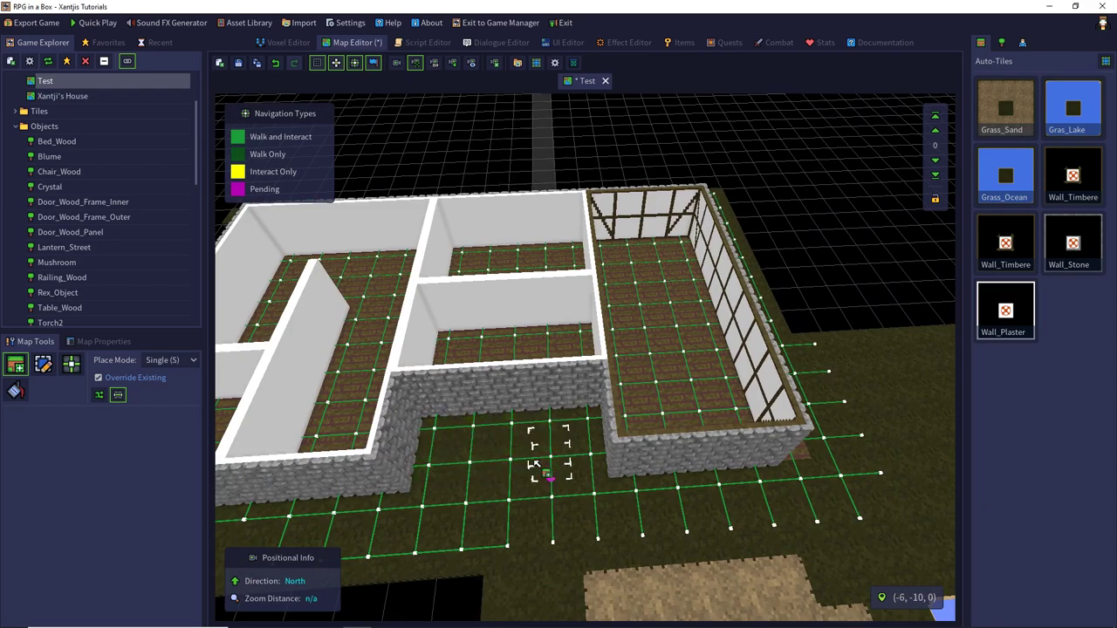
Paint grass over the brown floor tiles outside the house's east, north and west walls
right_click_drag(577, 429, 759, 311)
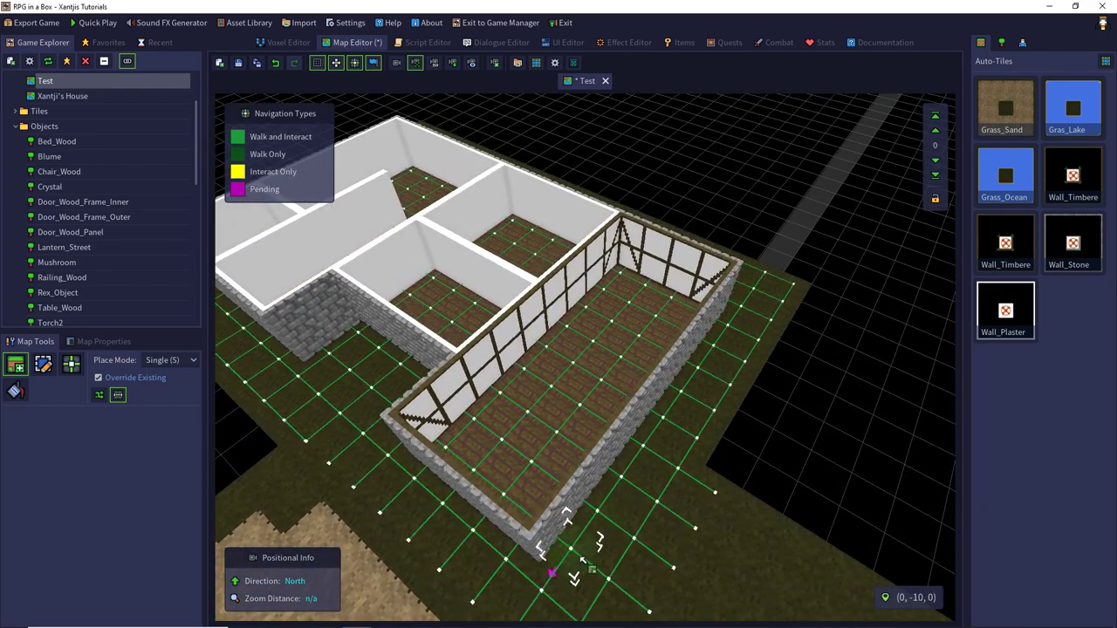
right_click_drag(583, 560, 790, 260)
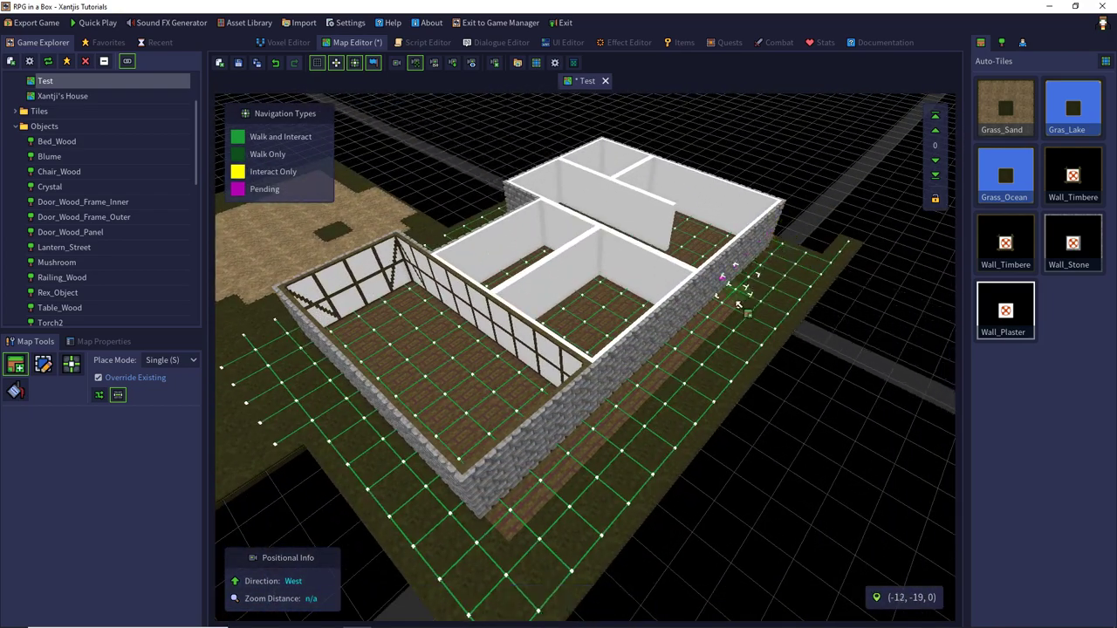
right_click_drag(504, 528, 715, 297)
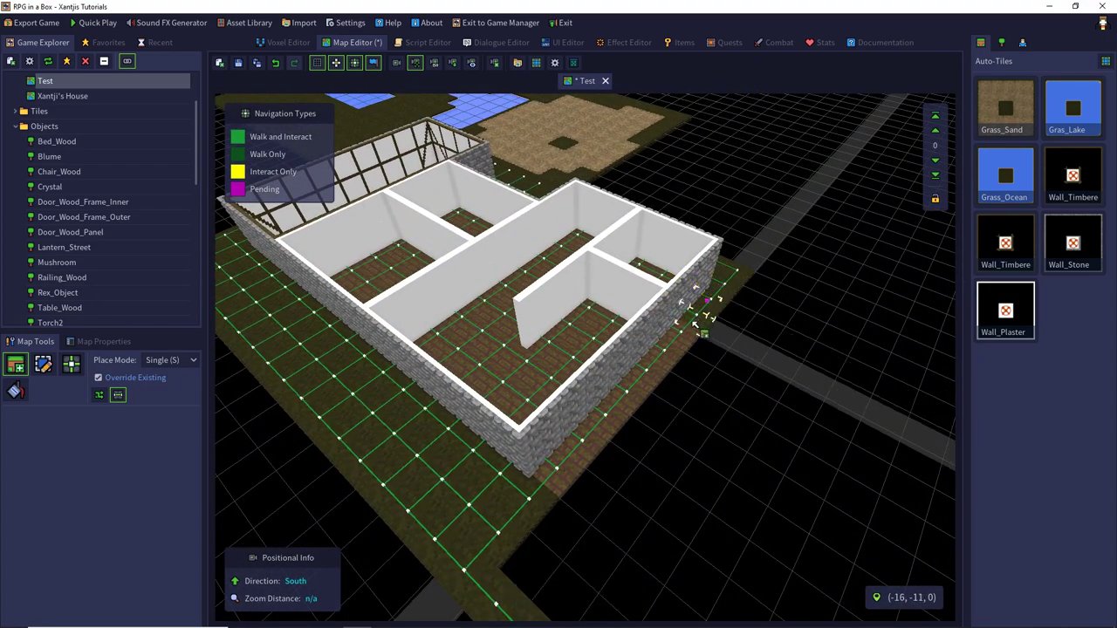
right_click_drag(592, 438, 323, 316)
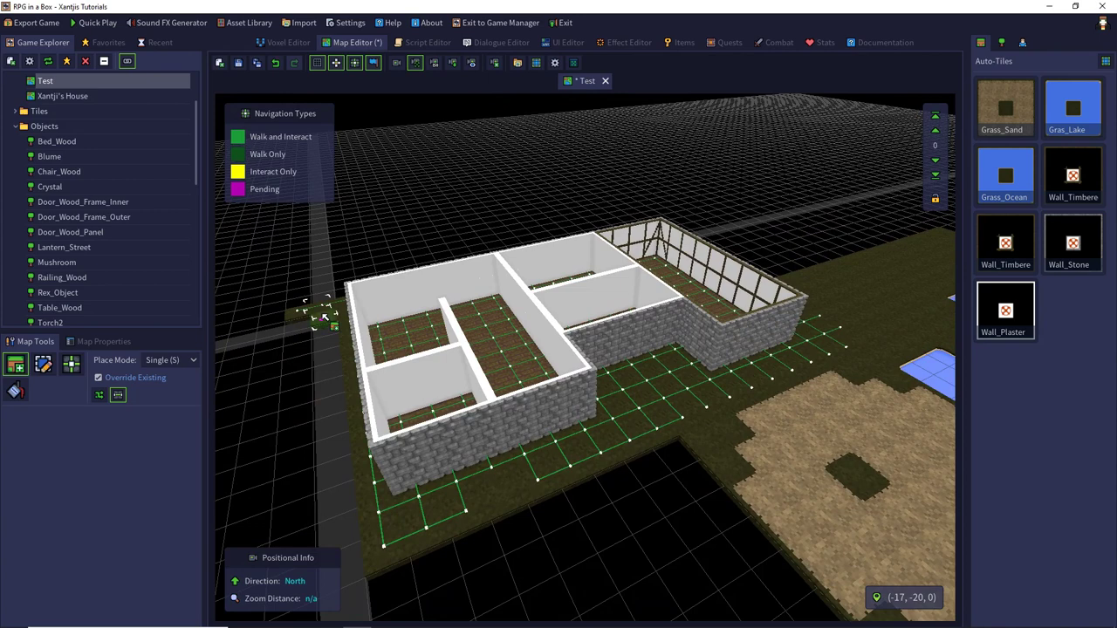